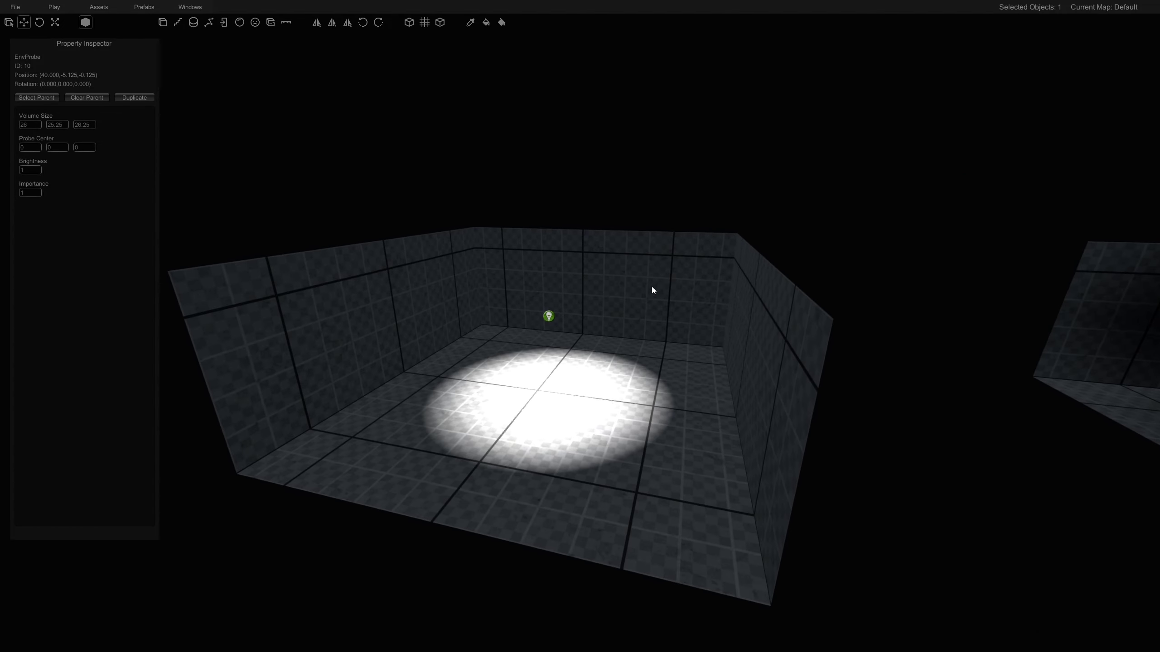
- Examine the room lit by a white point light, from outside and inside its walls
right_click_drag(651, 286, 721, 296)
key("a")
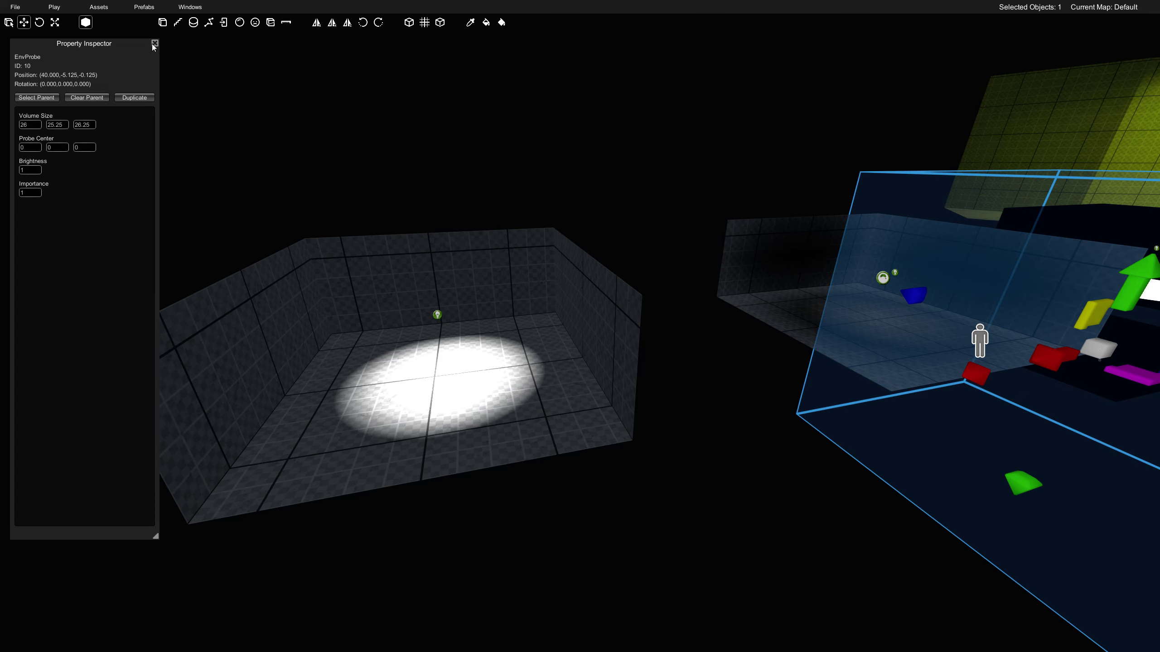
key("w")
right_click_drag(581, 210, 570, 264)
key("w")
key("s")
key("Tab")
key("Tab")
key("w")
key("s")
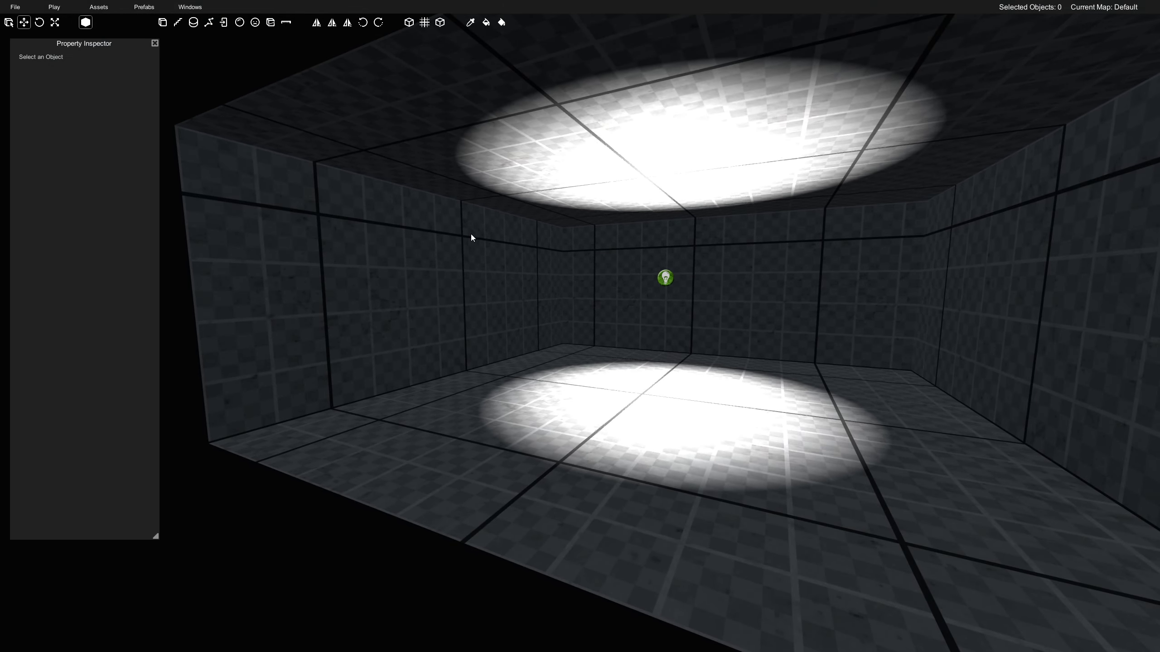
right_click_drag(471, 233, 629, 346)
key("s")
- Change the colour of the white point light in the brightly lit room to pure red (1,0,0,1)
left_click(530, 254)
key("w")
key("w")
key("s")
key("s")
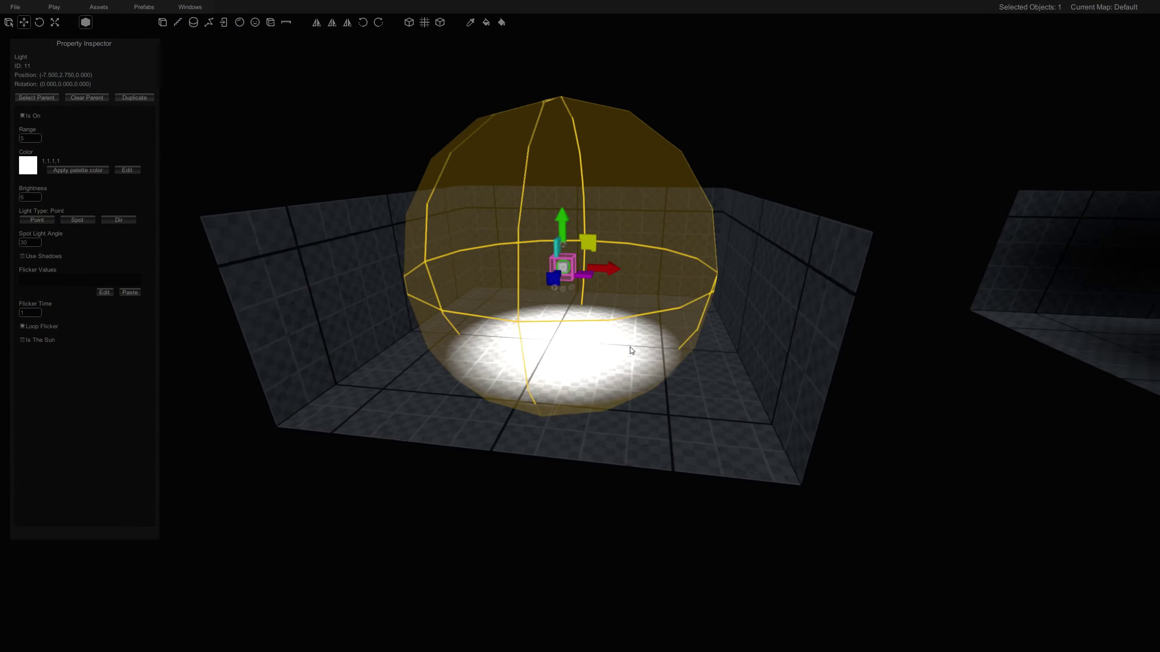
scroll(629, 352, "up", 10)
scroll(631, 319, "down", 6)
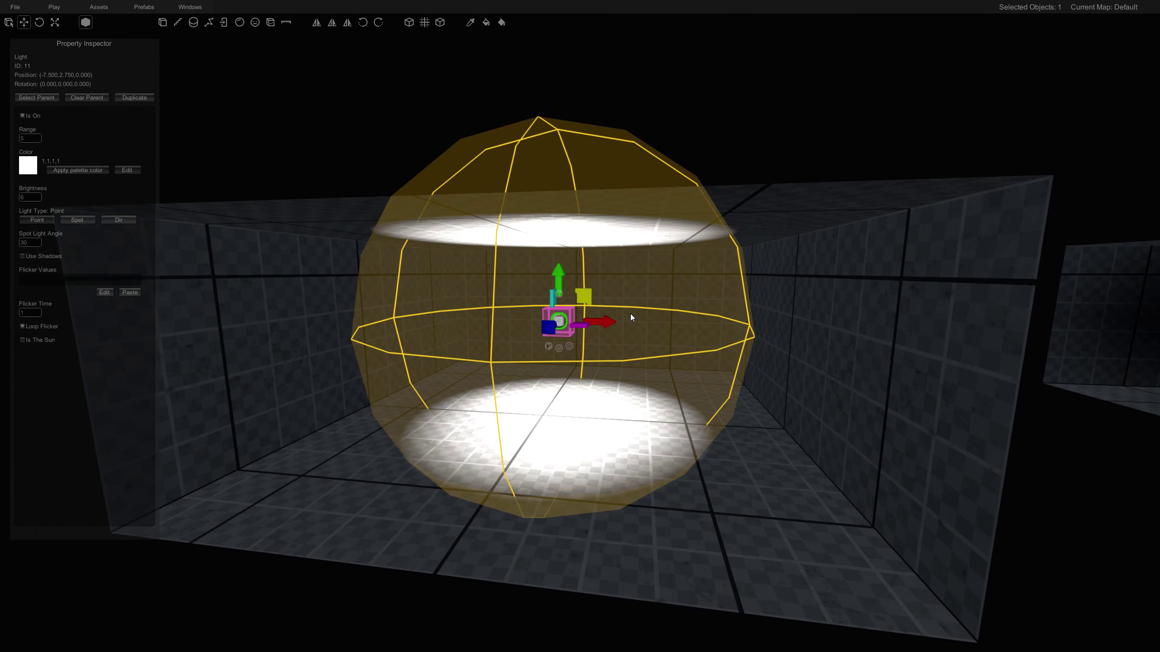
left_click(127, 170)
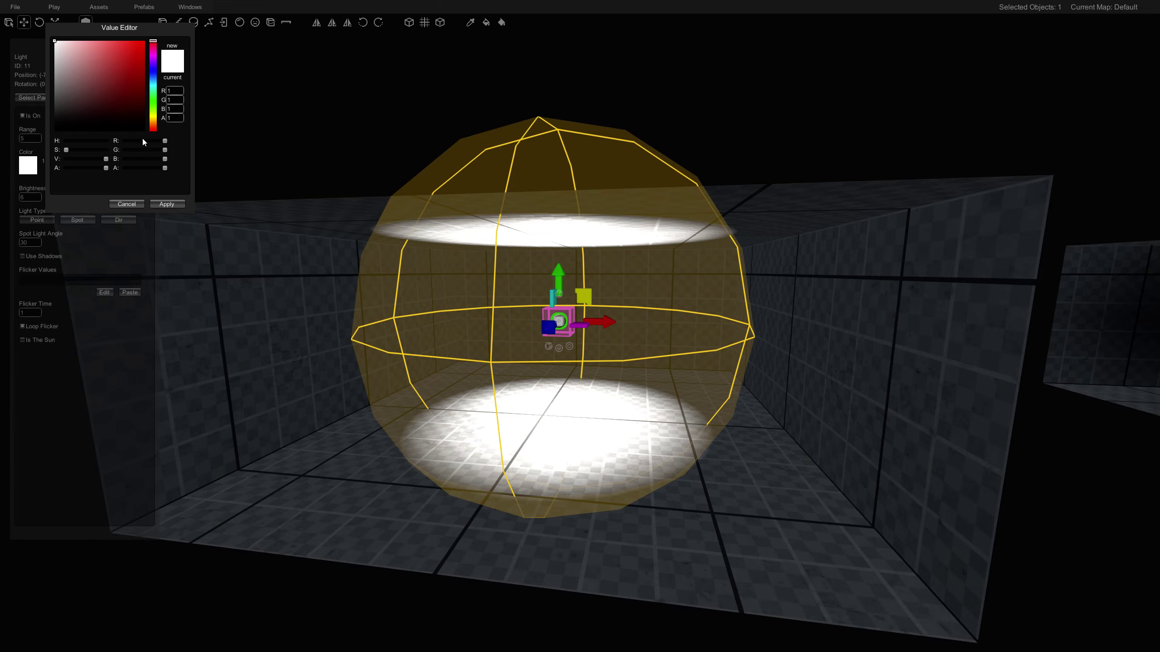
left_click_drag(143, 123, 162, 22)
left_click(174, 204)
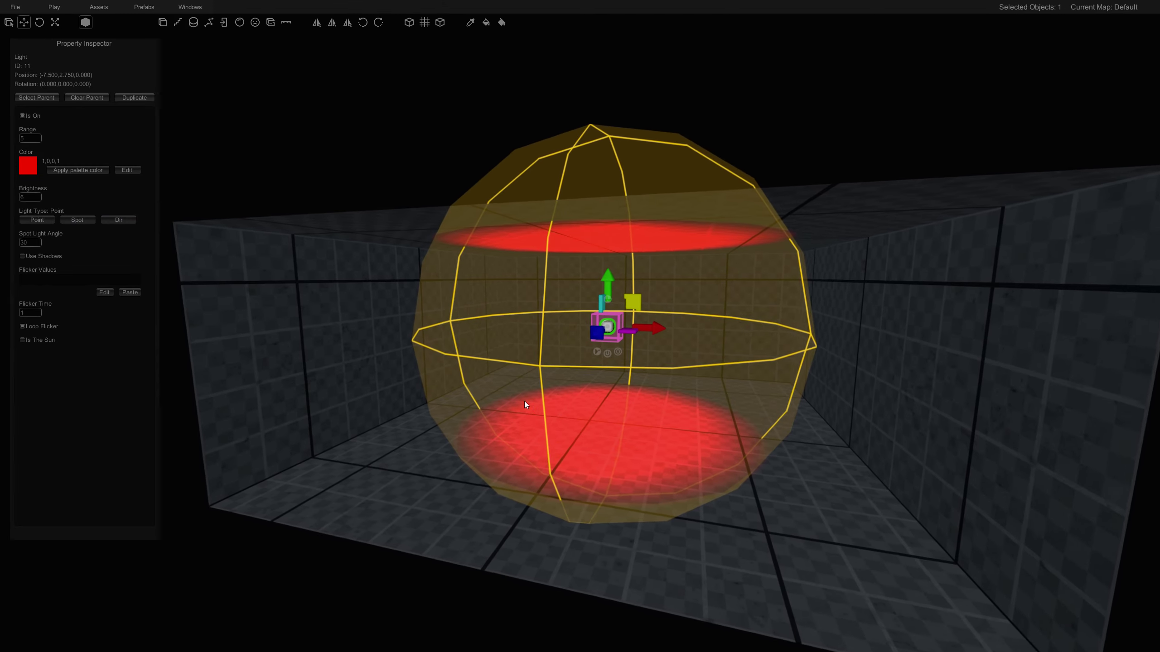
- Widen the volume of the environment probe in the dim room beside the player marker to 23 along X
key("w")
right_click_drag(557, 414, 595, 416)
key("s")
key("g")
key("d")
key("w")
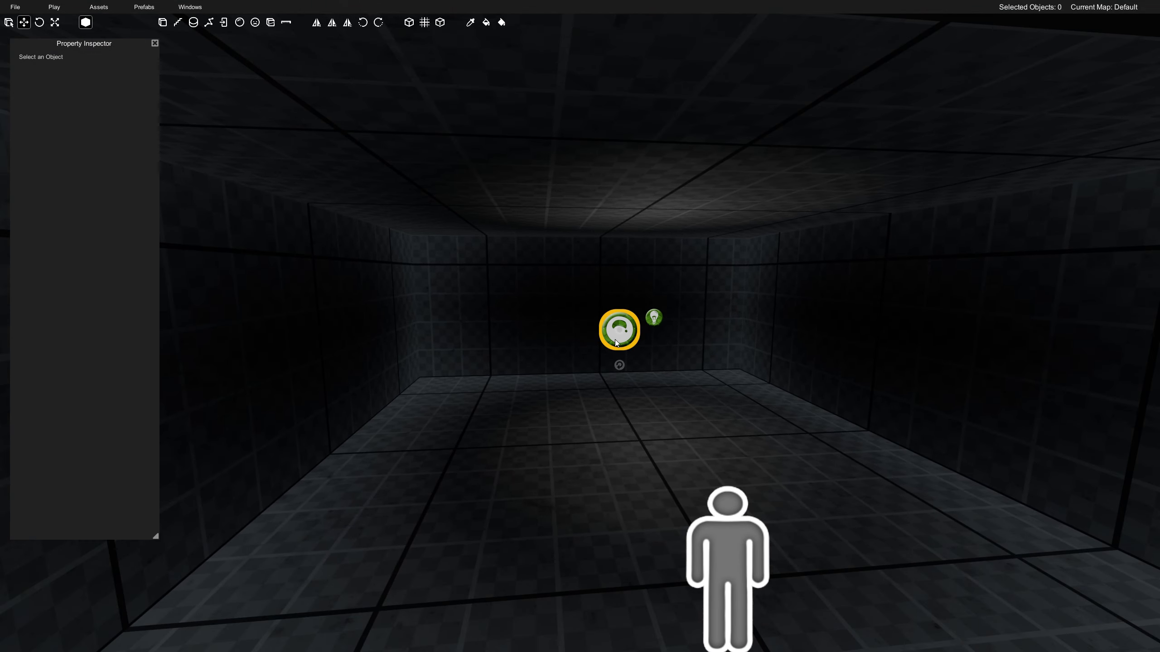
left_click(616, 340)
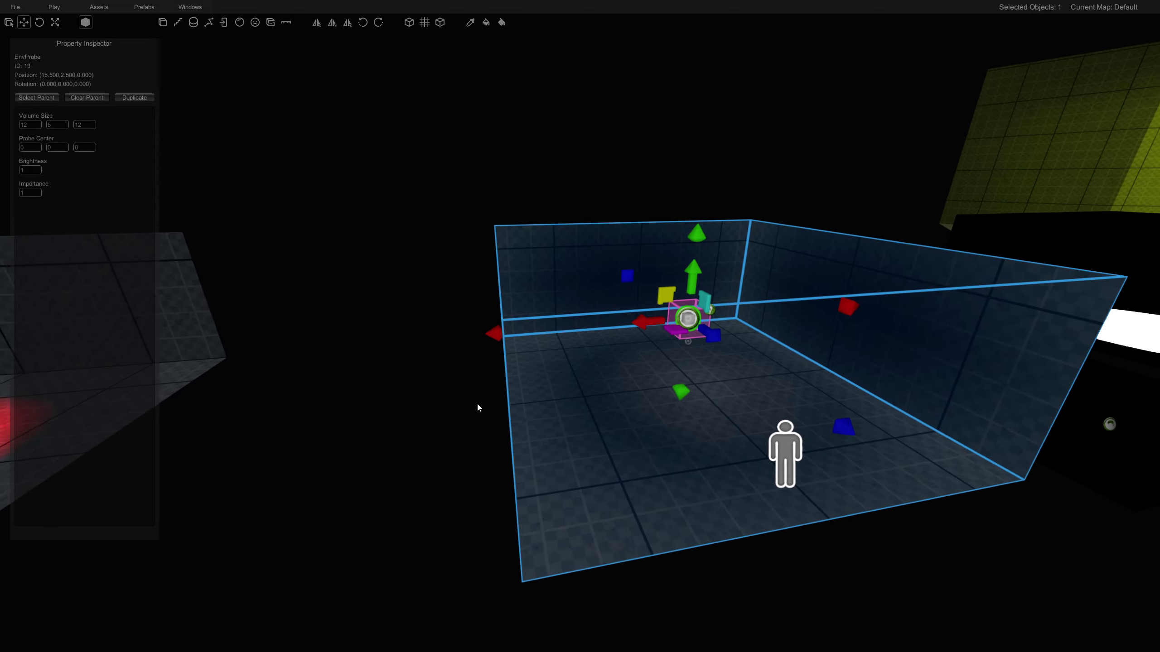
key("d")
right_click_drag(476, 407, 442, 444)
key("a")
key("w")
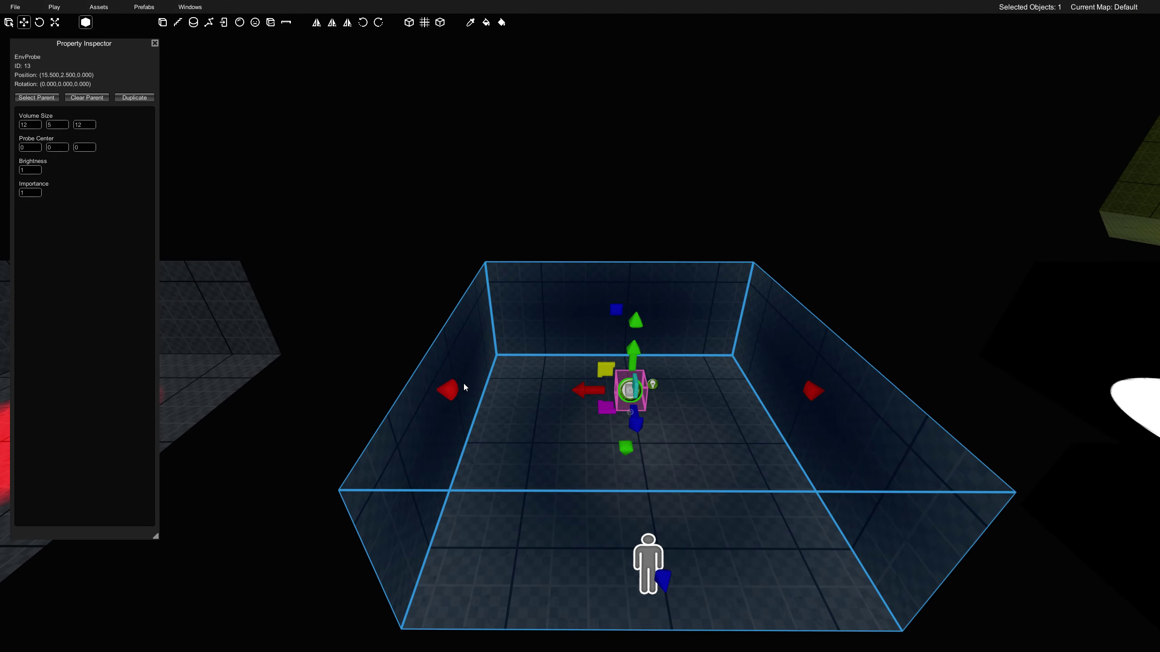
left_click_drag(450, 392, 299, 395)
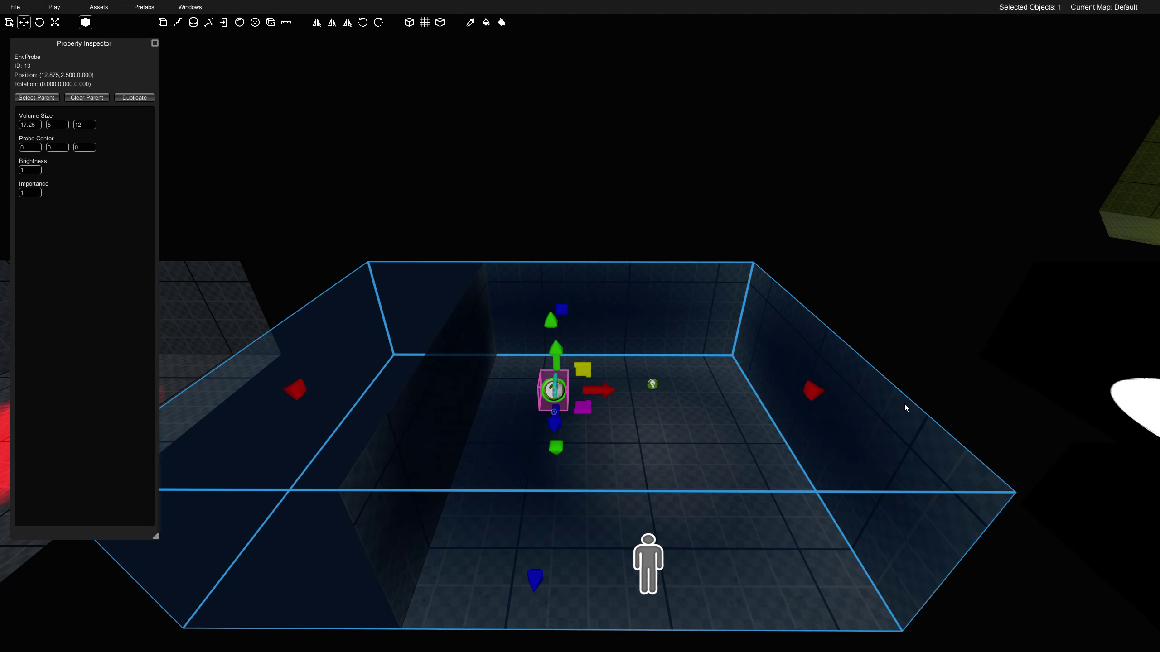
left_click_drag(814, 401, 979, 414)
- Extend both depth sides of the environment probe's volume beyond the room to a Z size of 22
key("a")
right_click_drag(594, 429, 638, 453)
left_click_drag(590, 432, 713, 445)
right_click_drag(684, 450, 683, 450)
key("a")
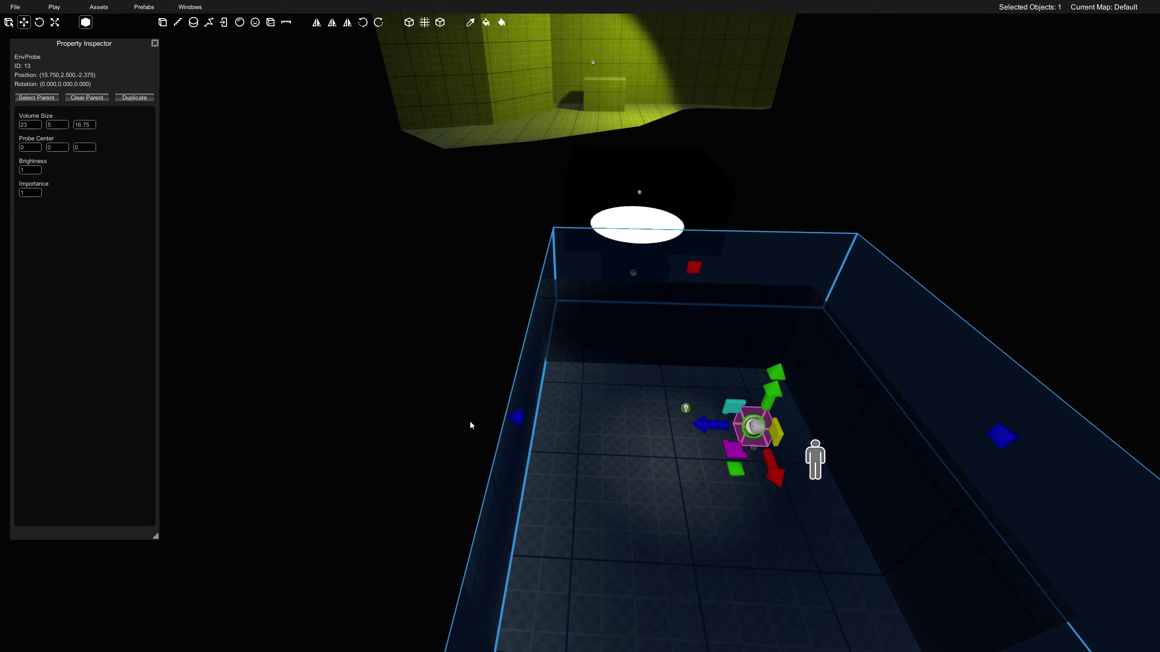
left_click_drag(507, 419, 375, 410)
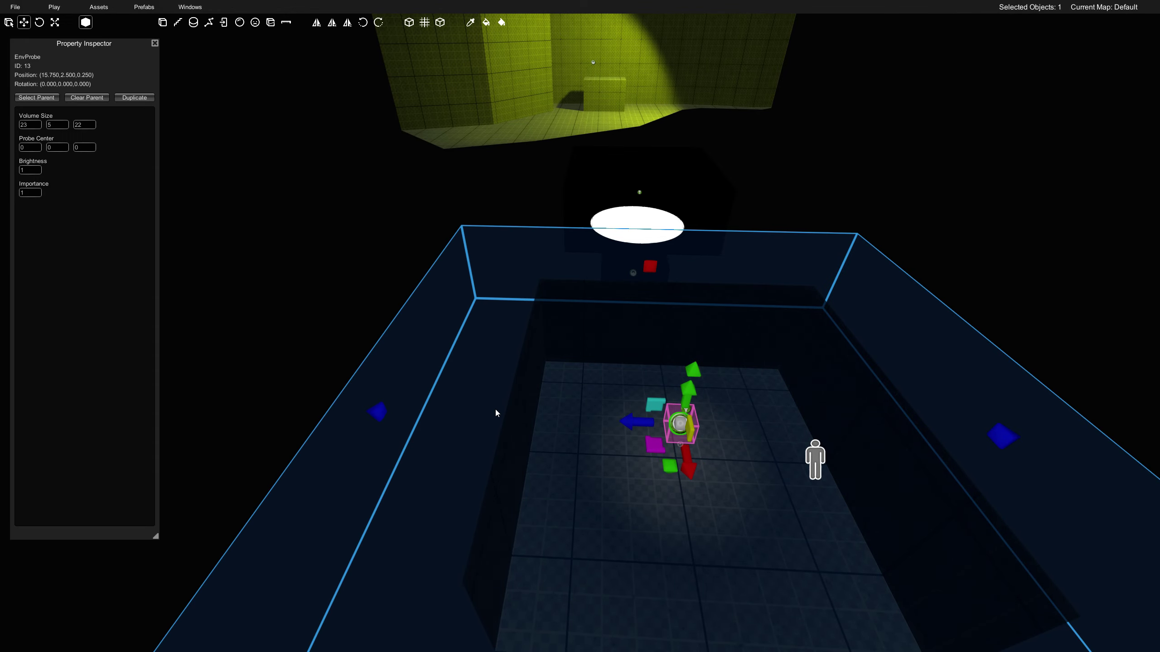
- Extend the environment probe's volume above and below the room to a height of 17.25
middle_click_drag(494, 410, 315, 340)
left_click_drag(534, 345, 536, 437)
left_click_drag(541, 315, 520, 103)
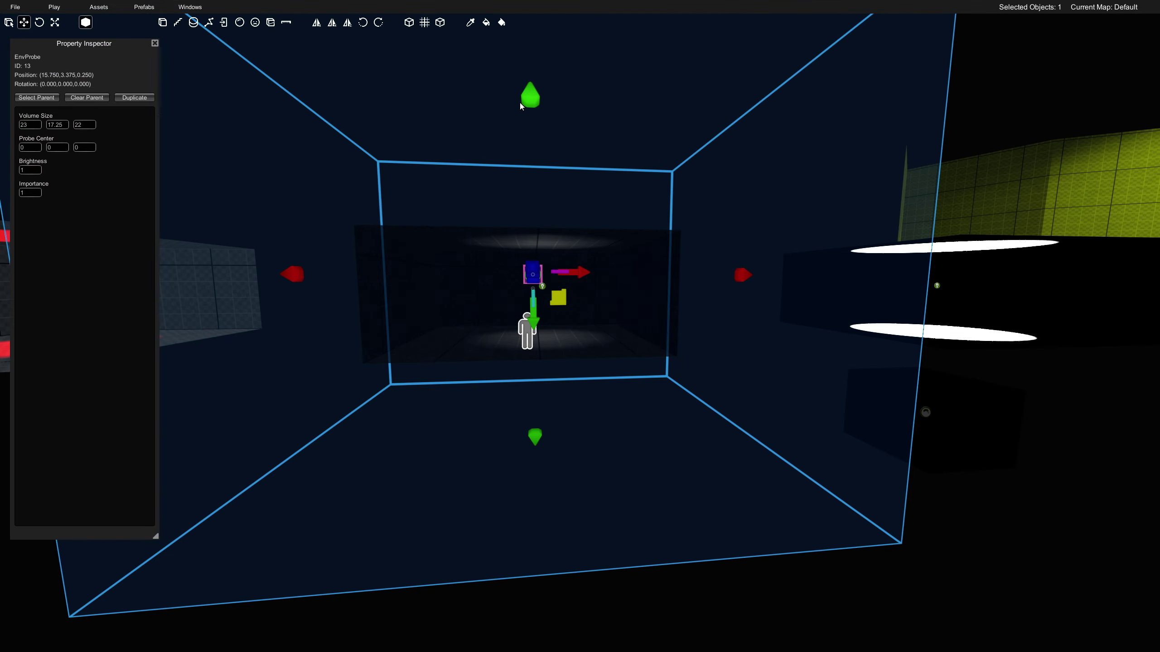
- Adjust the side faces of the environment probe's volume to an X size of 24.25
middle_click_drag(520, 102, 605, 348)
right_click_drag(606, 349, 610, 352)
left_click_drag(423, 303, 408, 303)
right_click_drag(408, 303, 511, 330)
left_click_drag(827, 288, 817, 297)
- Nudge the environment probe upward and extend its volume downward to a height of 20
middle_click_drag(818, 297, 706, 415)
left_click_drag(609, 446, 610, 478)
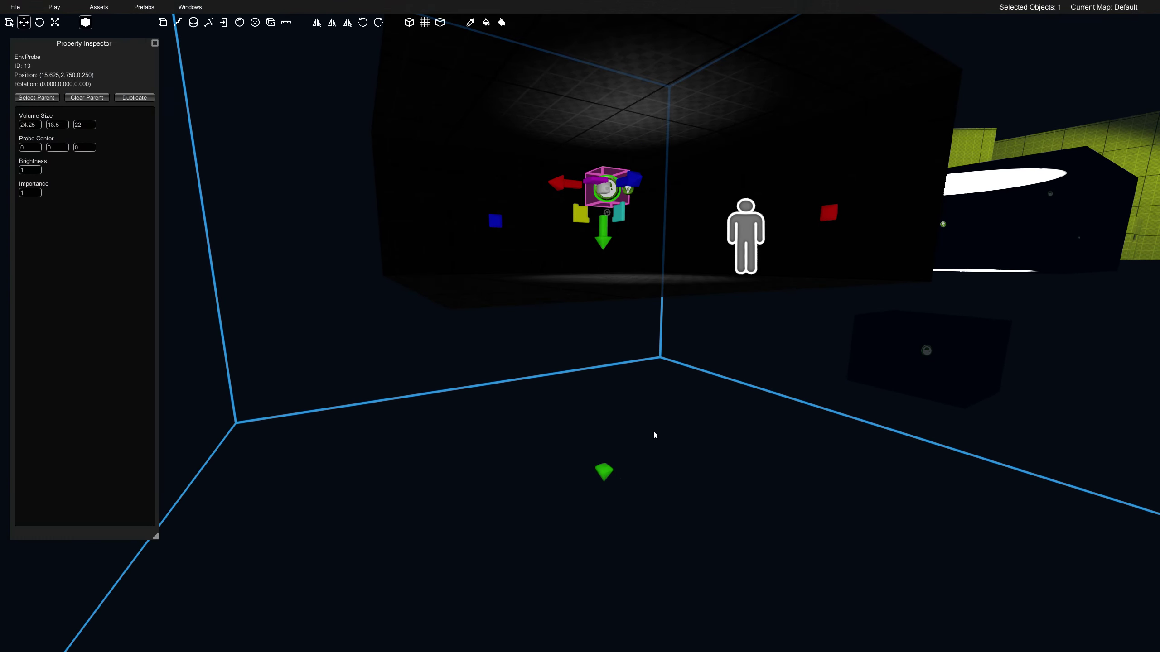
right_click_drag(653, 430, 657, 425)
left_click_drag(603, 225, 602, 204)
right_click_drag(601, 205, 587, 254)
left_click_drag(561, 414, 557, 440)
right_click_drag(556, 440, 658, 429)
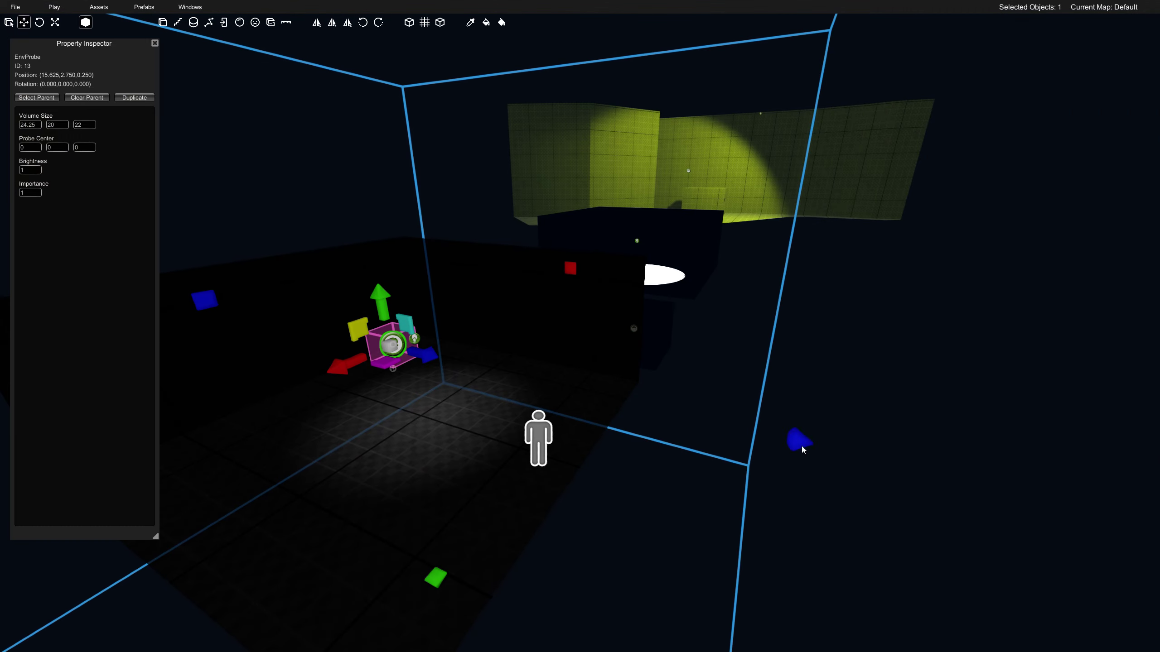
left_click_drag(802, 448, 809, 455)
- Change the colour of the white point light next to the enlarged environment probe to pure red (1,0,0,1)
right_click_drag(807, 456, 795, 419)
middle_click_drag(796, 423, 662, 409)
right_click_drag(660, 405, 512, 380)
key("Tab")
key("Tab")
left_click(612, 310)
middle_click_drag(512, 381, 465, 373)
left_click(630, 352)
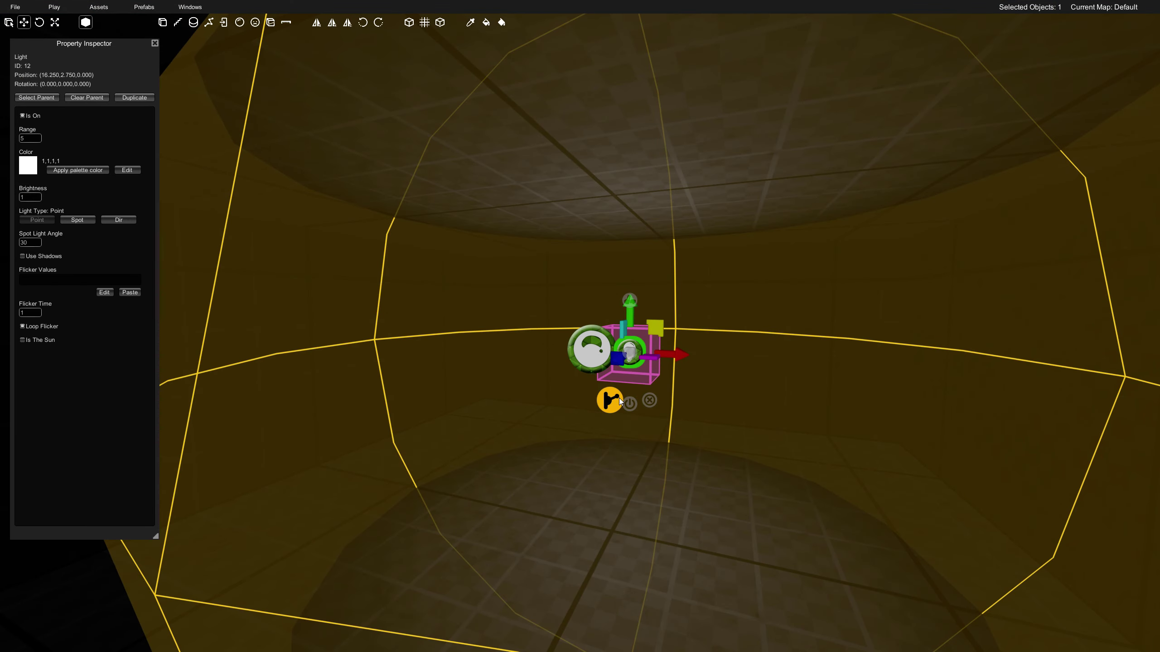
scroll(618, 402, "down", 3)
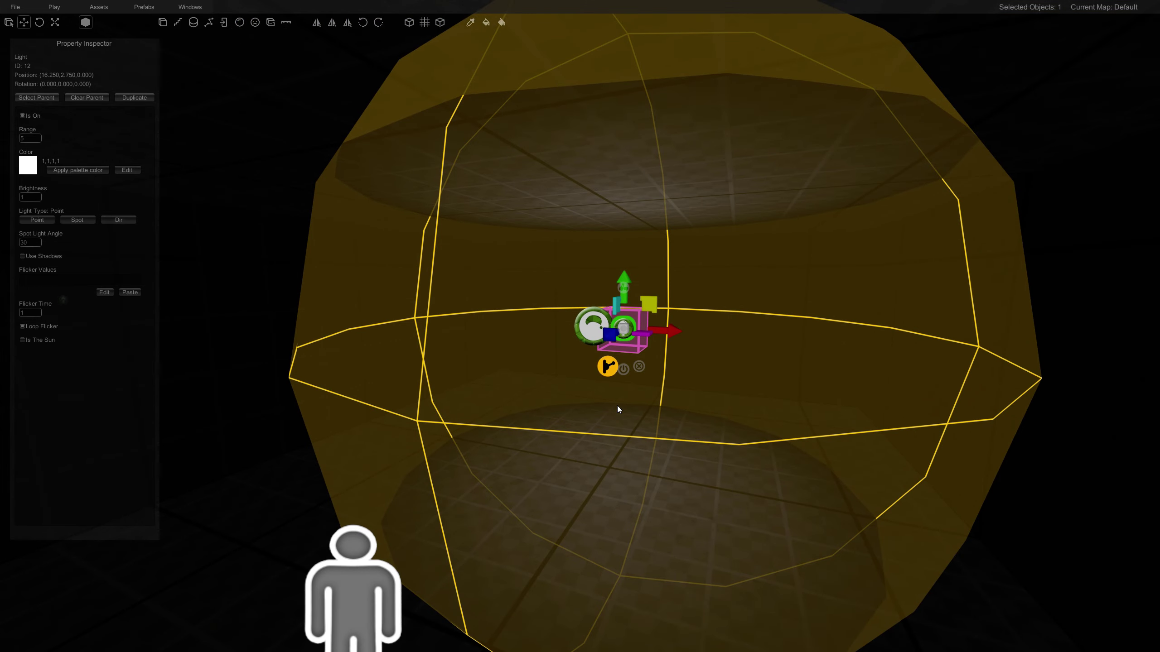
left_click(126, 172)
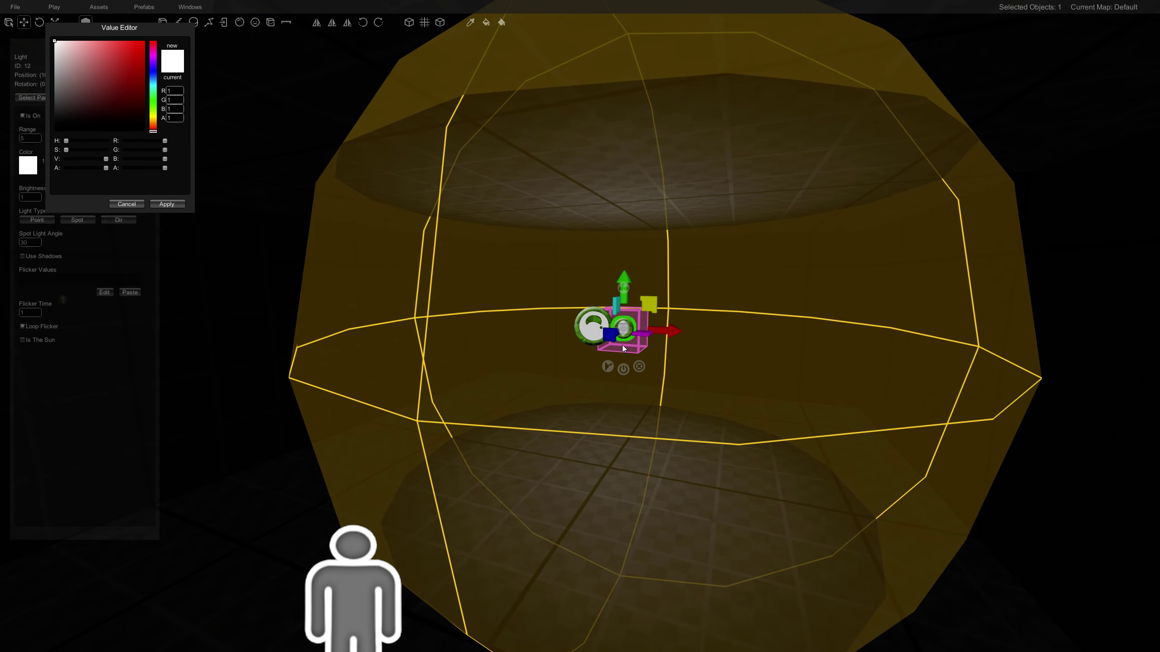
scroll(623, 348, "up", 5)
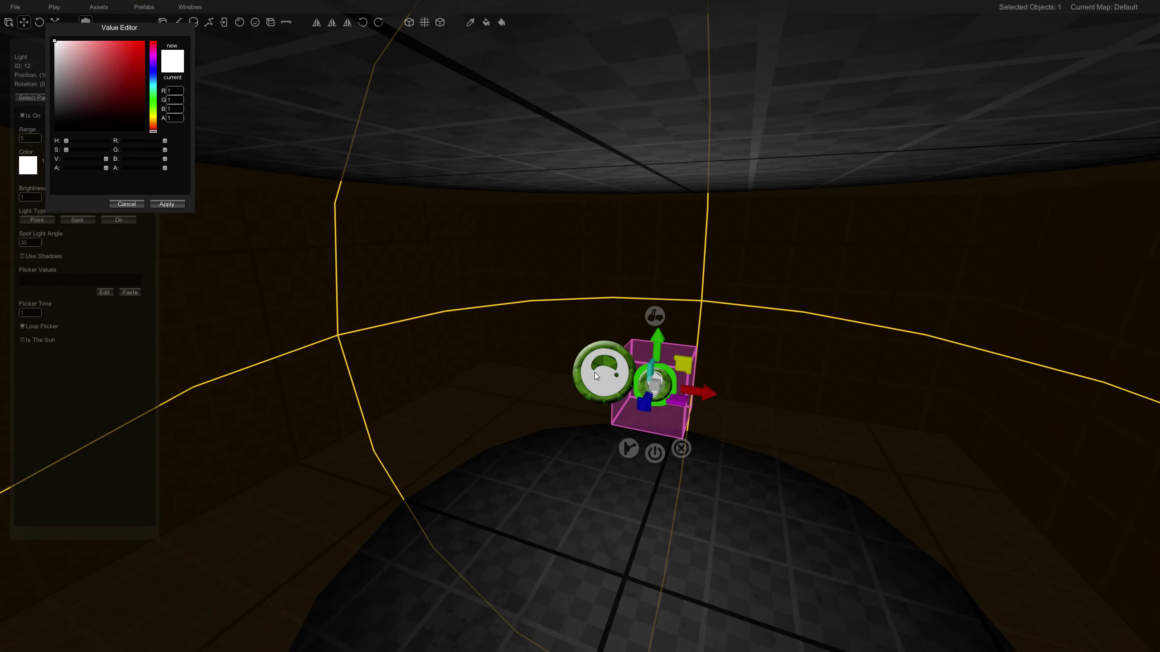
scroll(538, 404, "down", 5)
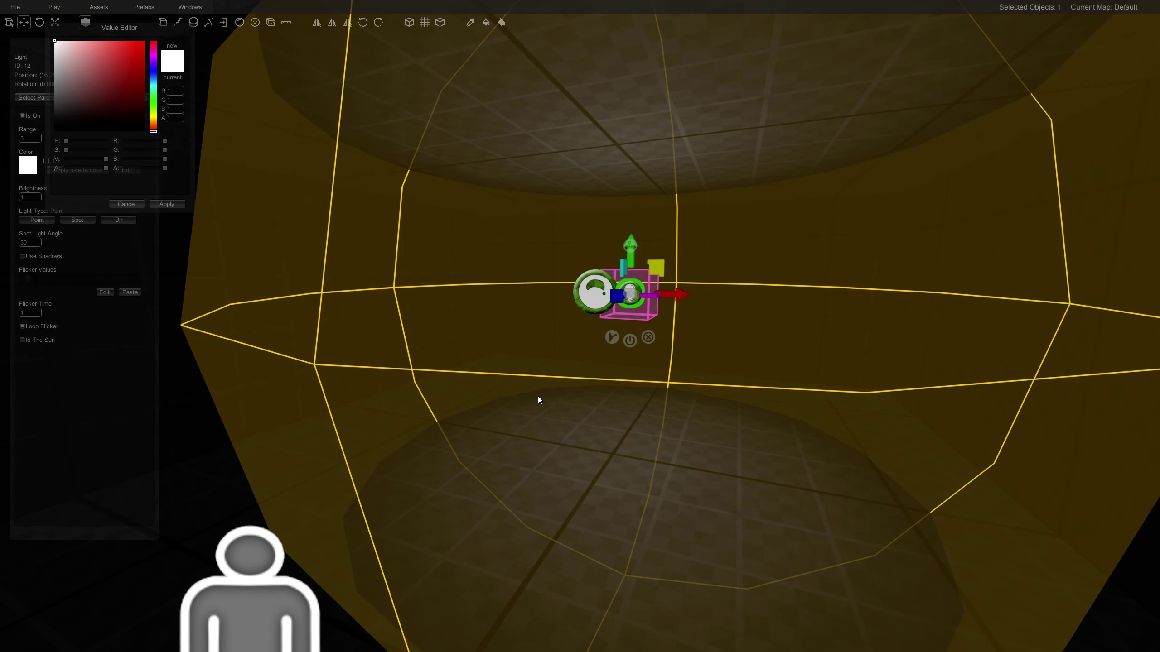
scroll(539, 397, "down", 3)
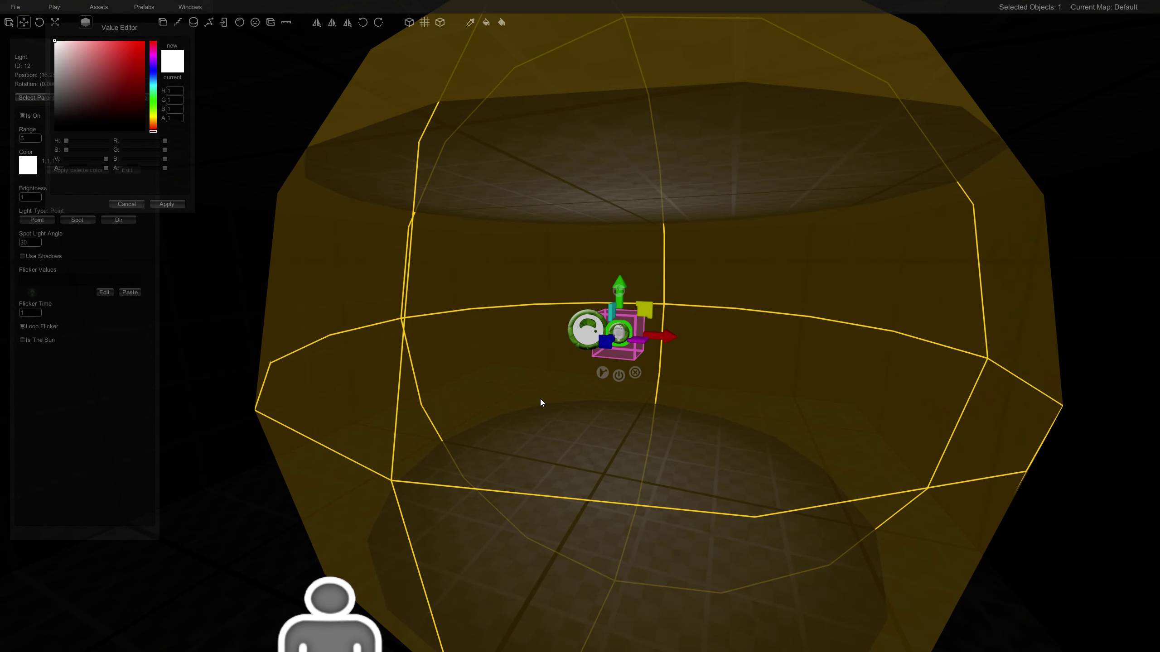
scroll(540, 399, "up", 2)
left_click_drag(137, 82, 170, 3)
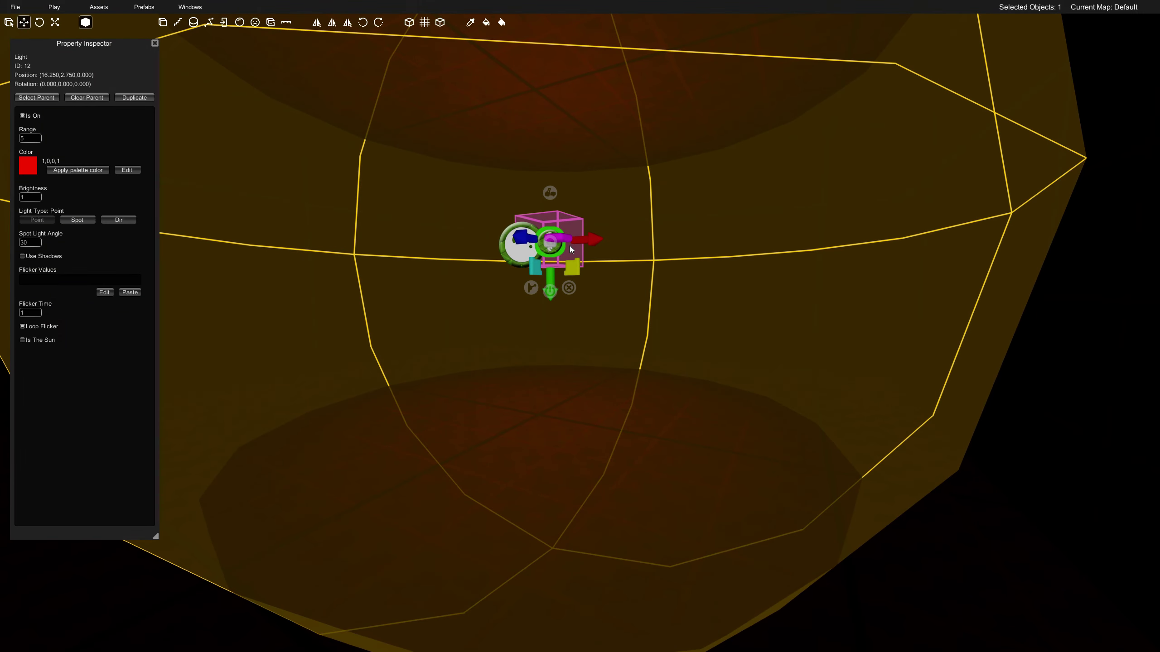
- Set the red point light's brightness to 3 and look at the lit room
type("33")
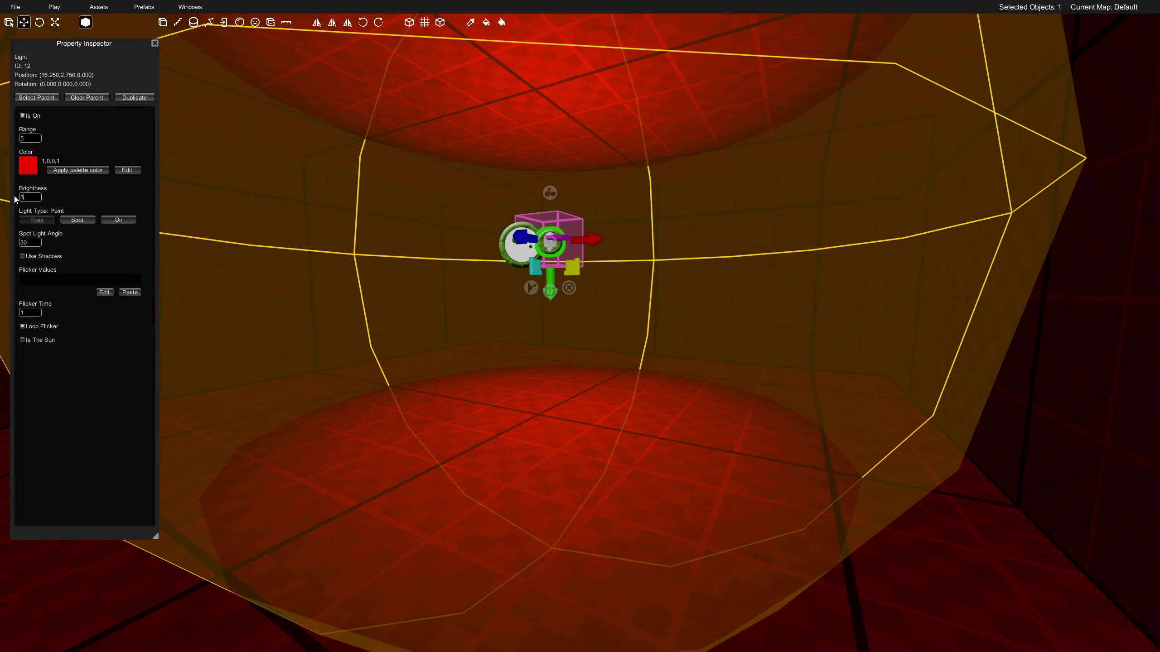
key("s")
right_click_drag(498, 323, 631, 285)
key("w")
scroll(632, 287, "down", 4)
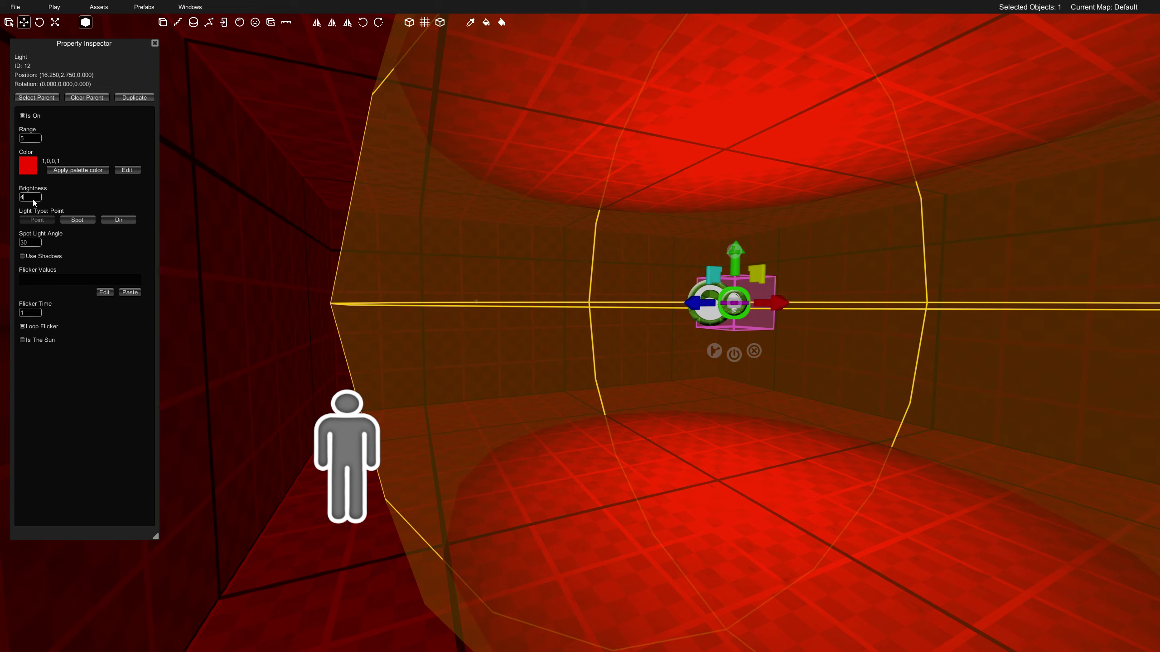
- Try brightness values of 5, 6, 3, 2 and 4 on the red point light
key("BackSpace")
type("5")
key("BackSpace")
type("6")
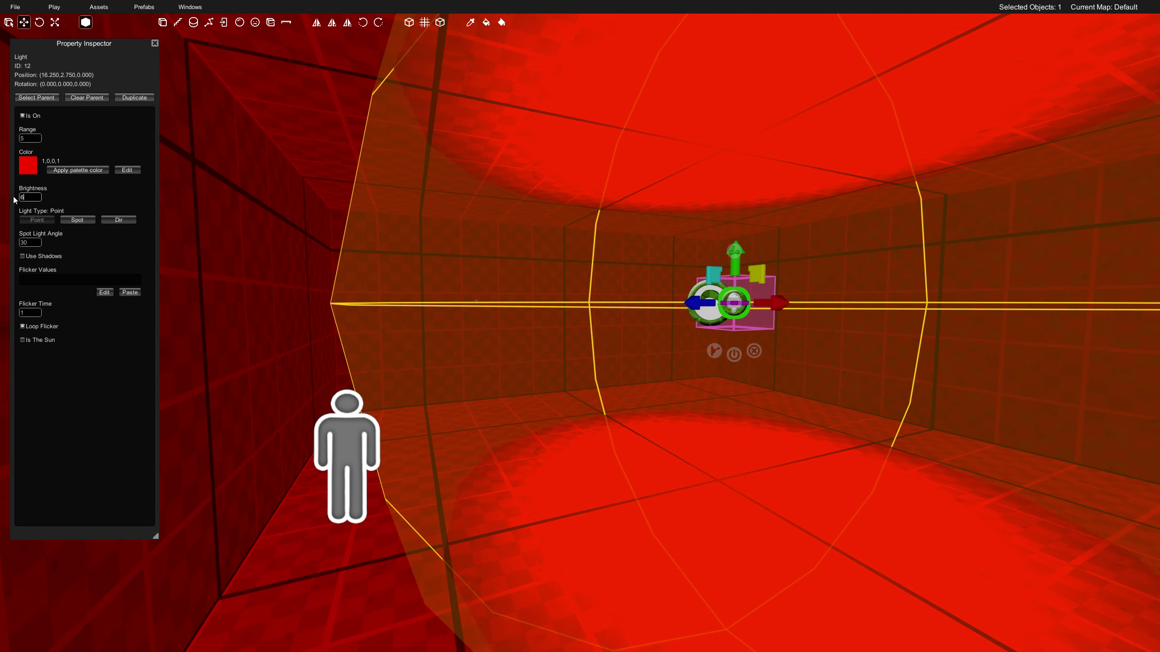
key("BackSpace")
type("3")
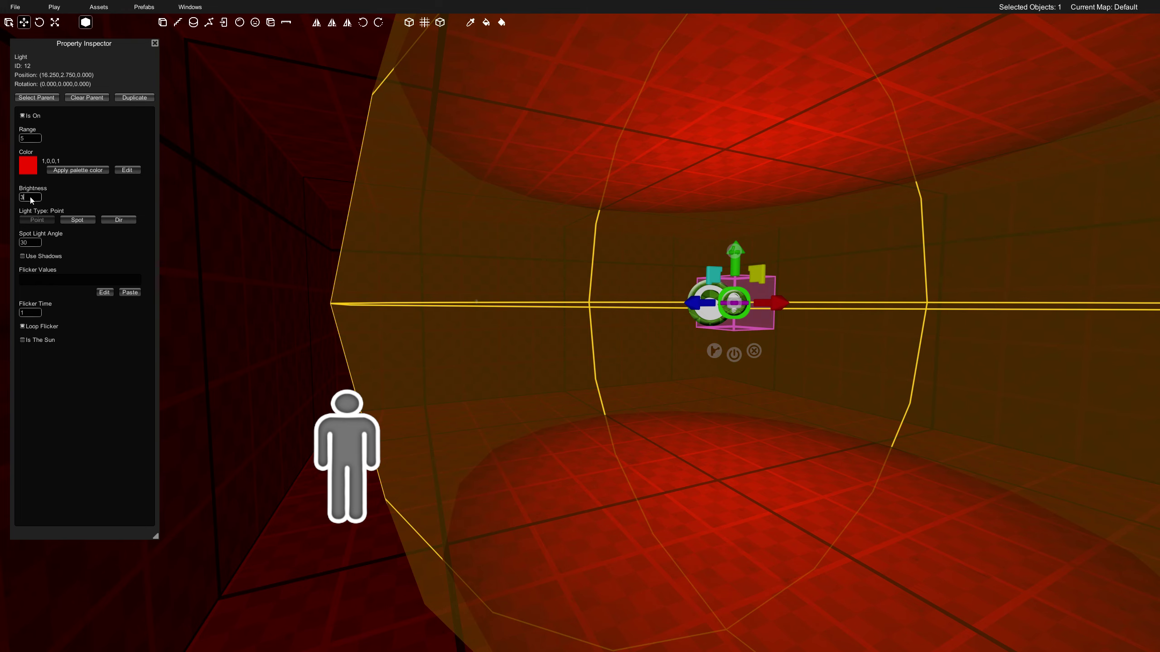
key("BackSpace")
type("2")
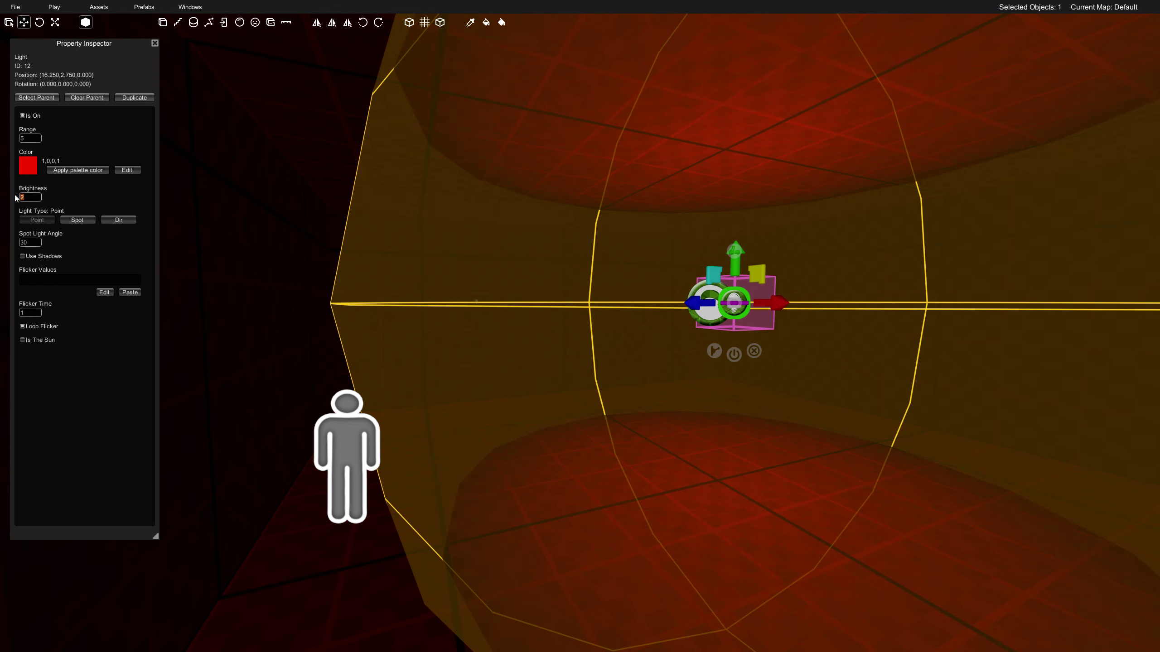
type("4")
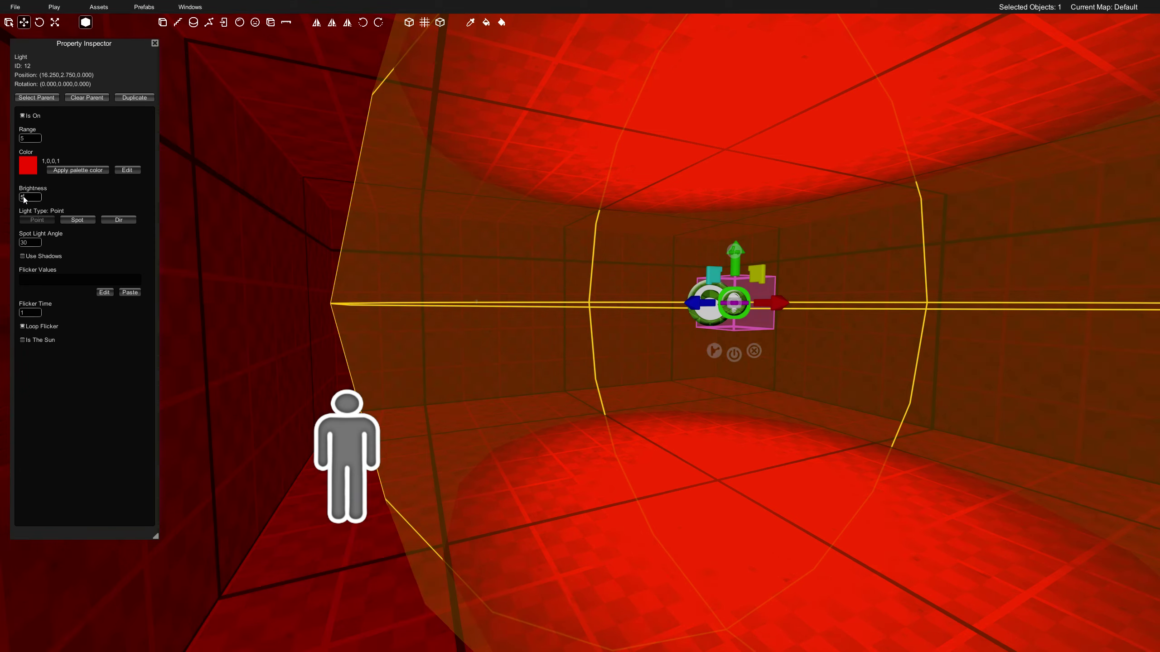
- Run the red point light's brightness through 3, 2, 4, 3, 2 and 1
key("BackSpace")
type("3")
key("BackSpace")
type("2")
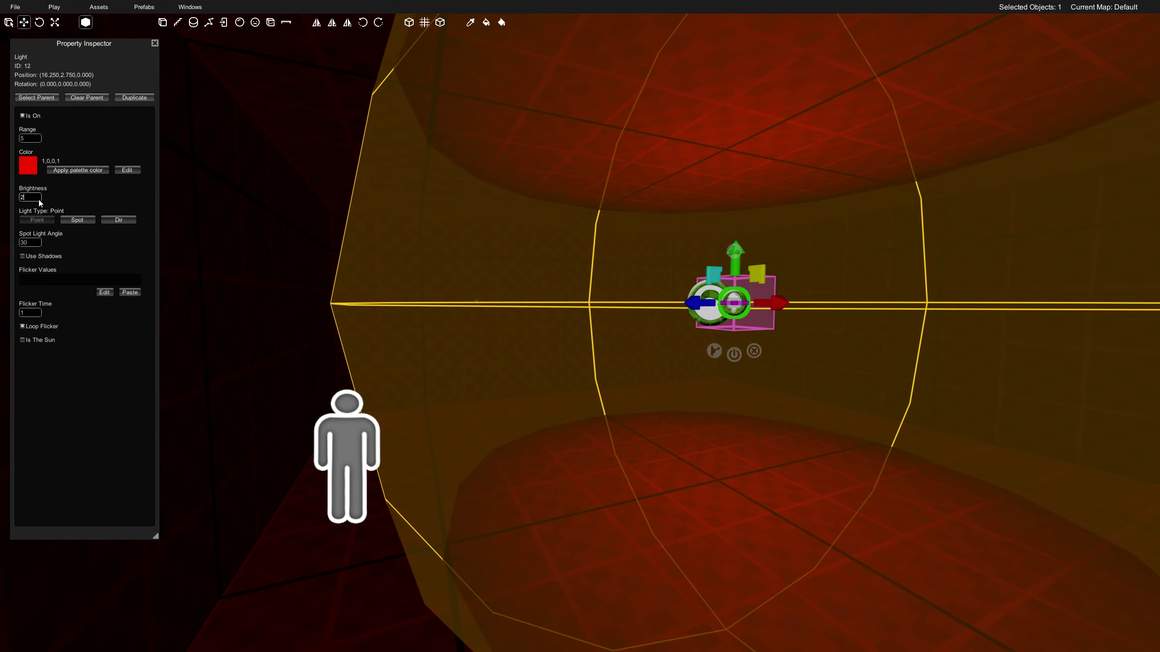
type("4")
left_click_drag(30, 198, 20, 198)
type("3")
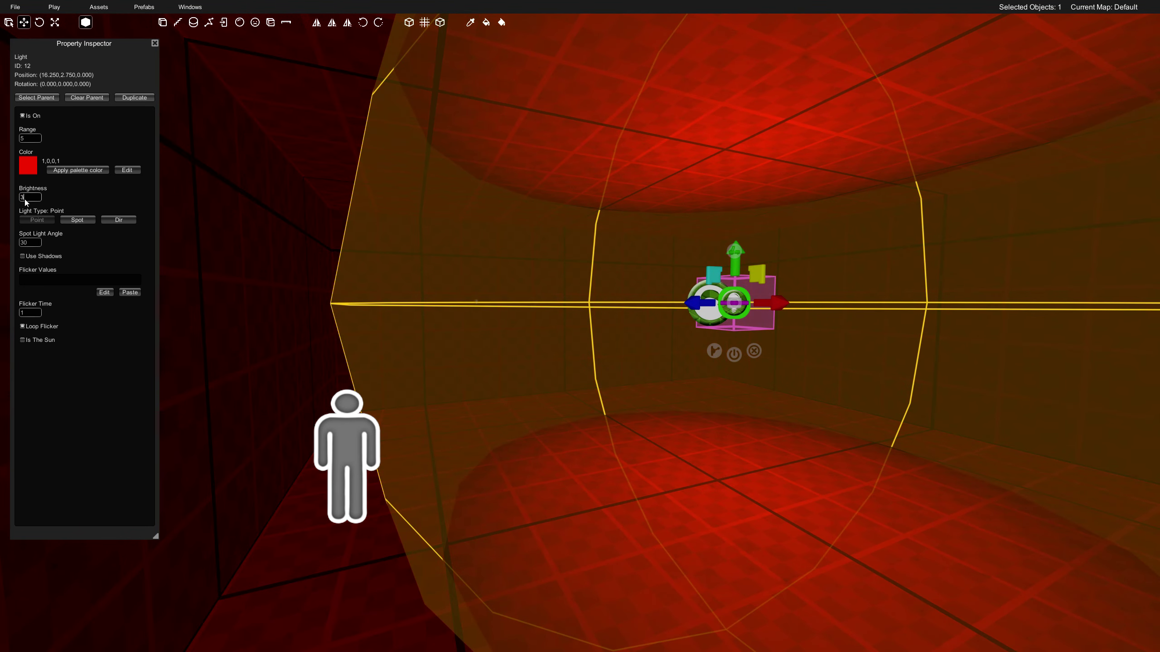
type("2")
left_click_drag(29, 200, 21, 198)
type("1")
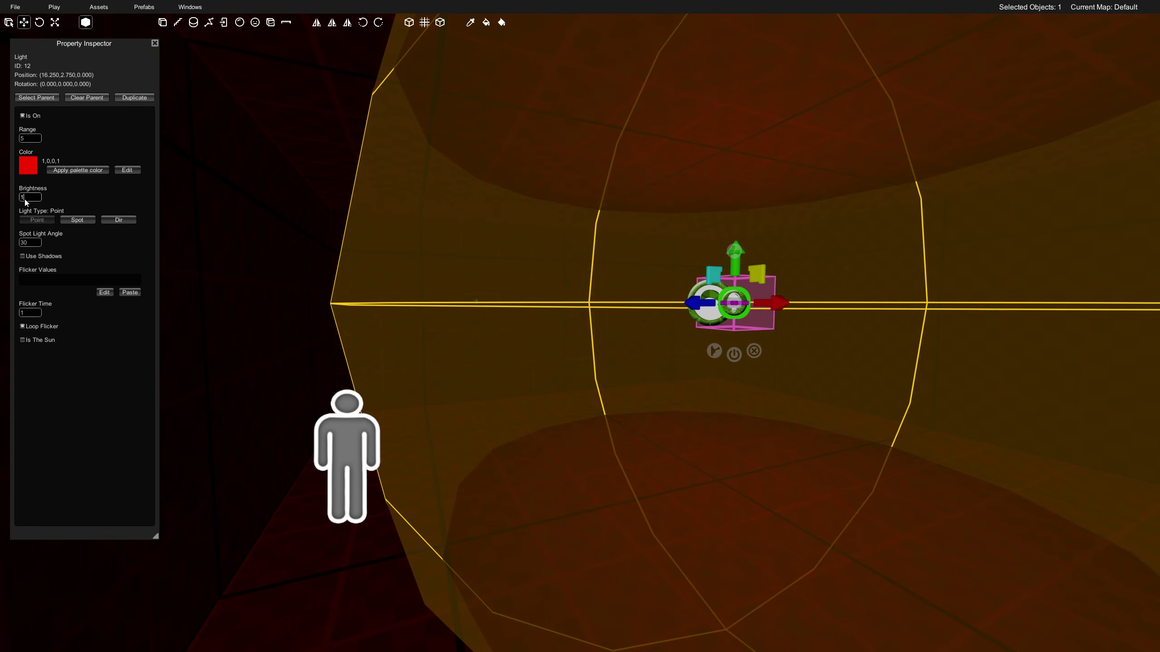
- Raise the red point light's brightness through 2, 3, 4 and 5, and finish with it set to 2
key("BackSpace")
type("2")
key("BackSpace")
type("3")
key("BackSpace")
type("4")
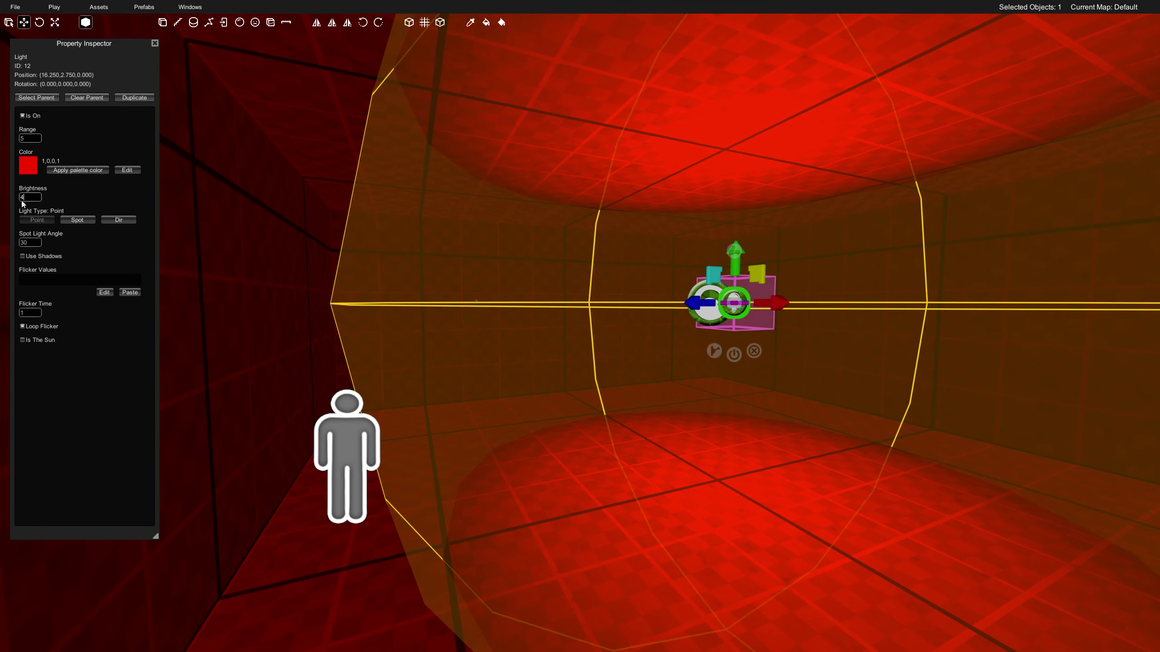
key("BackSpace")
type("5")
key("BackSpace")
type("2")
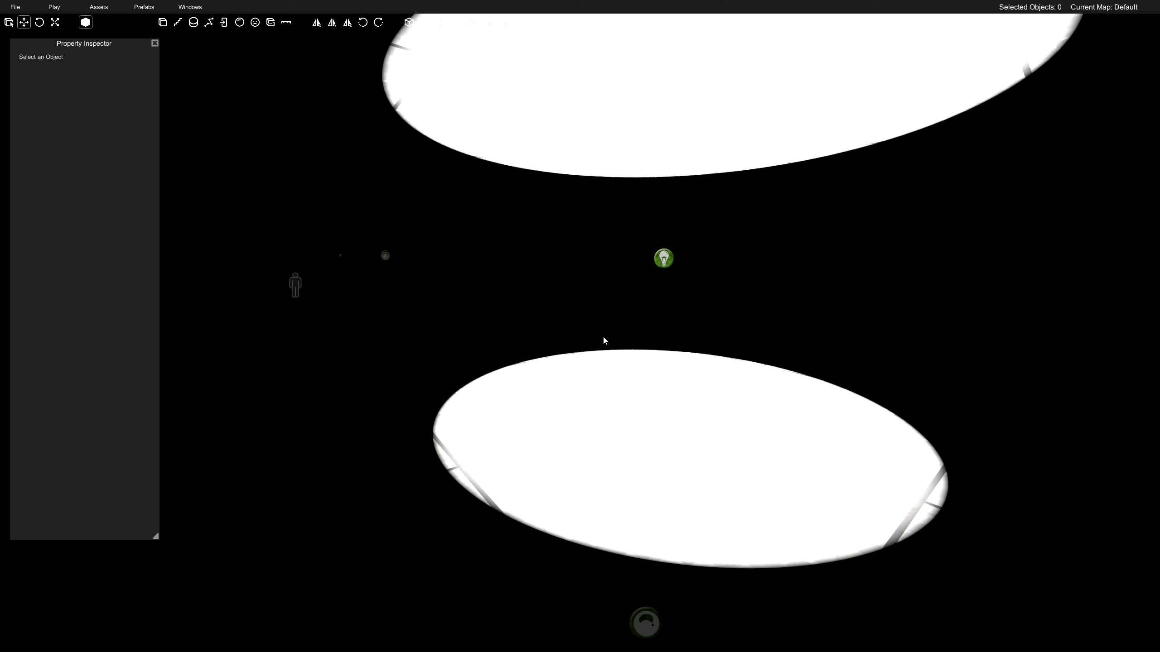
- Examine the black room with the overexposed white light spots on its floor and ceiling
left_click(663, 267)
right_click_drag(404, 367, 445, 392)
left_click(404, 380)
right_click_drag(547, 371, 632, 371)
key("s")
key("w")
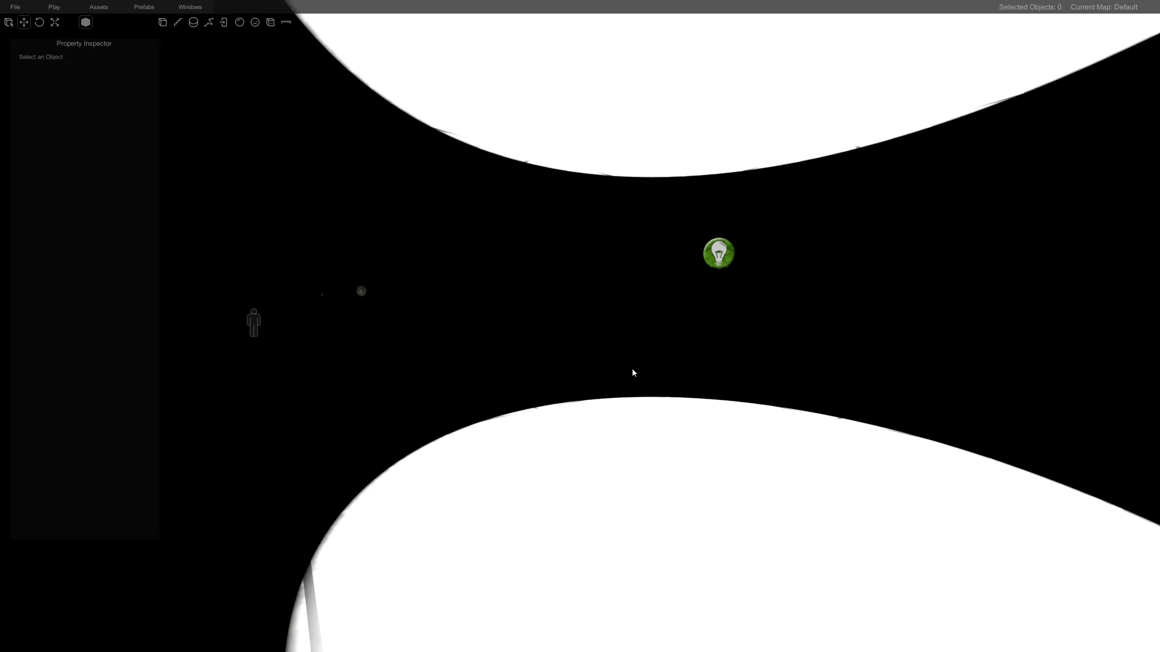
key("s")
right_click_drag(659, 419, 527, 394)
key("q")
key("w")
left_click(578, 295)
left_click(598, 295)
- Select the environment probe inside the small black room below the overexposed one and bring its volume into view
mouse_move(630, 366)
right_mouse_down()
mouse_move(627, 411)
mouse_move(488, 340)
mouse_move(508, 371)
right_mouse_up()
key("s")
key("w")
left_click(485, 342)
key("Tab")
key("s")
key("Tab")
key("w")
mouse_move(441, 384)
right_mouse_down()
mouse_move(497, 378)
mouse_move(449, 365)
right_mouse_up()
key("s")
left_click(501, 328)
key("s")
scroll(450, 370, "down", 6)
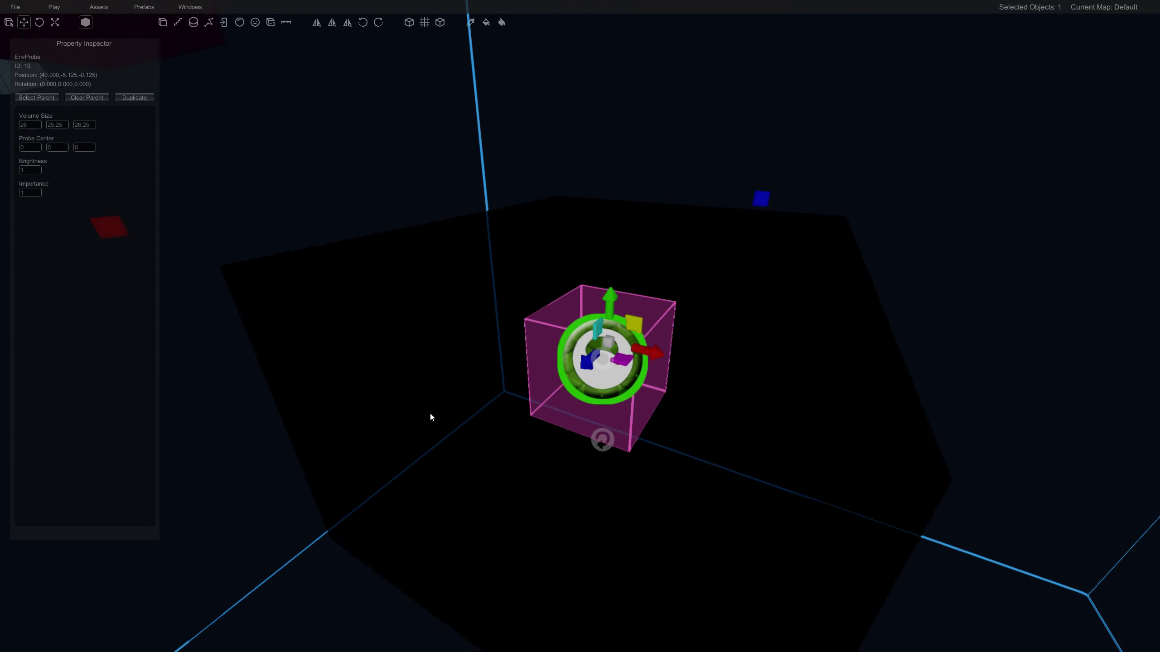
- Examine the environment probe's volume around the small black room and the overexposed room above it
key("w")
right_click_drag(430, 414, 522, 297)
key("s")
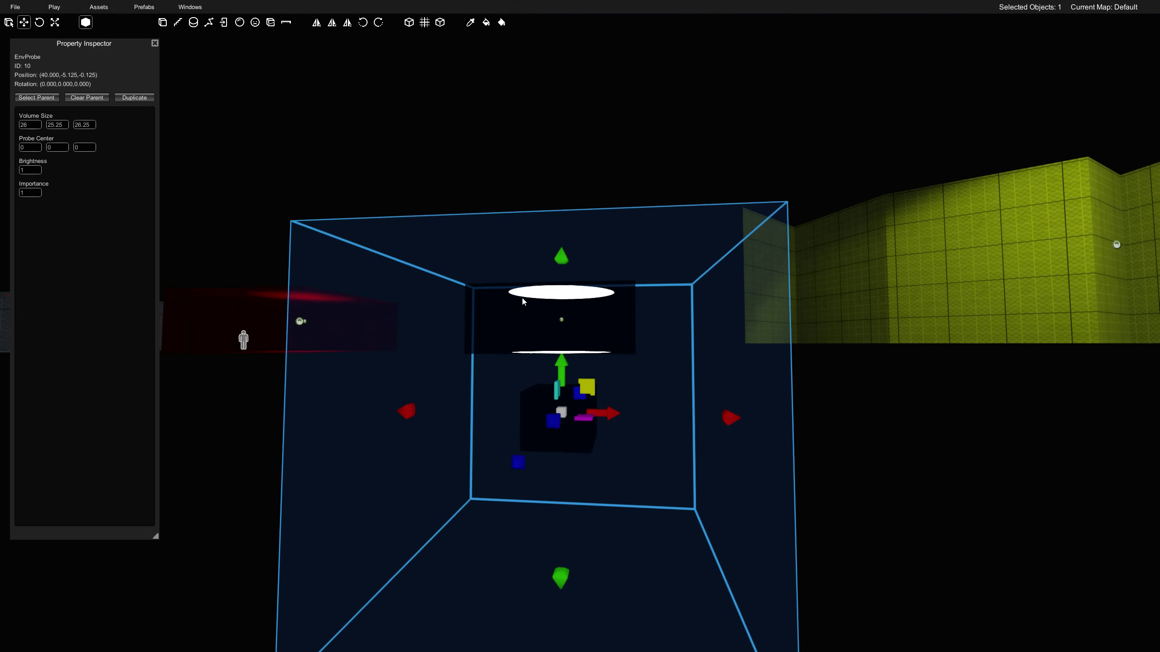
scroll(633, 417, "up", 4)
mouse_move(619, 361)
left_mouse_down()
mouse_move(618, 196)
mouse_move(629, 321)
mouse_move(621, 366)
left_mouse_up()
key("w")
right_click_drag(356, 402, 407, 434)
key("w")
- Select the point light inside the small room and raise it to a height of -5.750
left_click(513, 403)
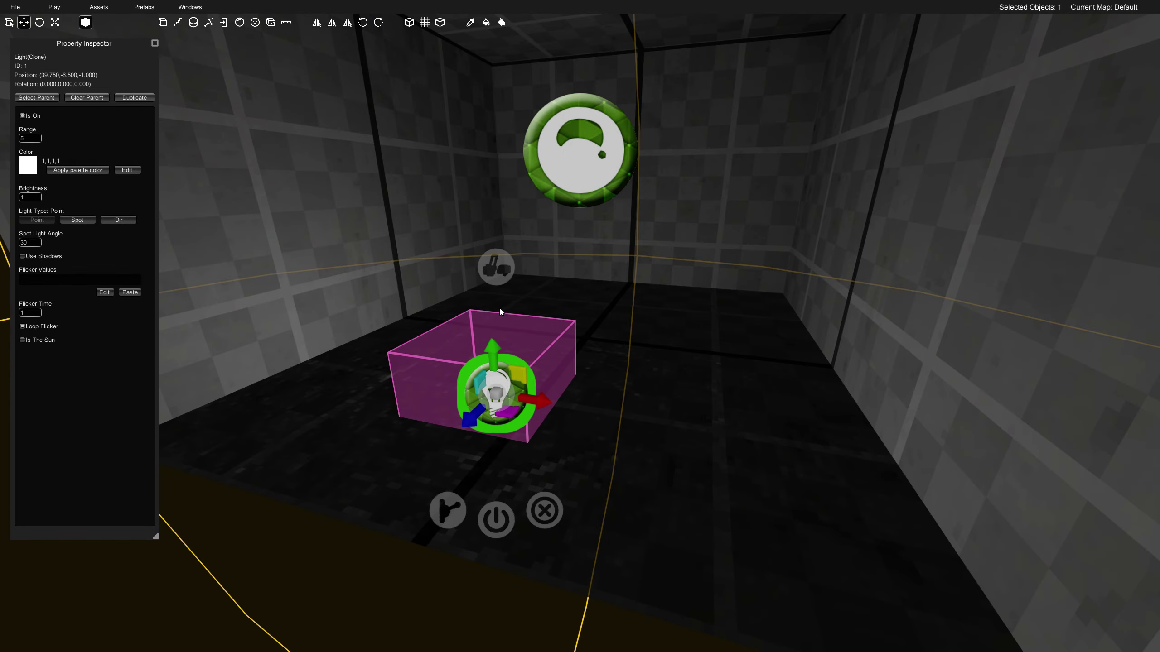
left_click_drag(495, 370, 484, 243)
key("s")
right_click_drag(485, 243, 546, 279)
key("w")
right_click_drag(441, 363, 503, 343)
key("s")
key("w")
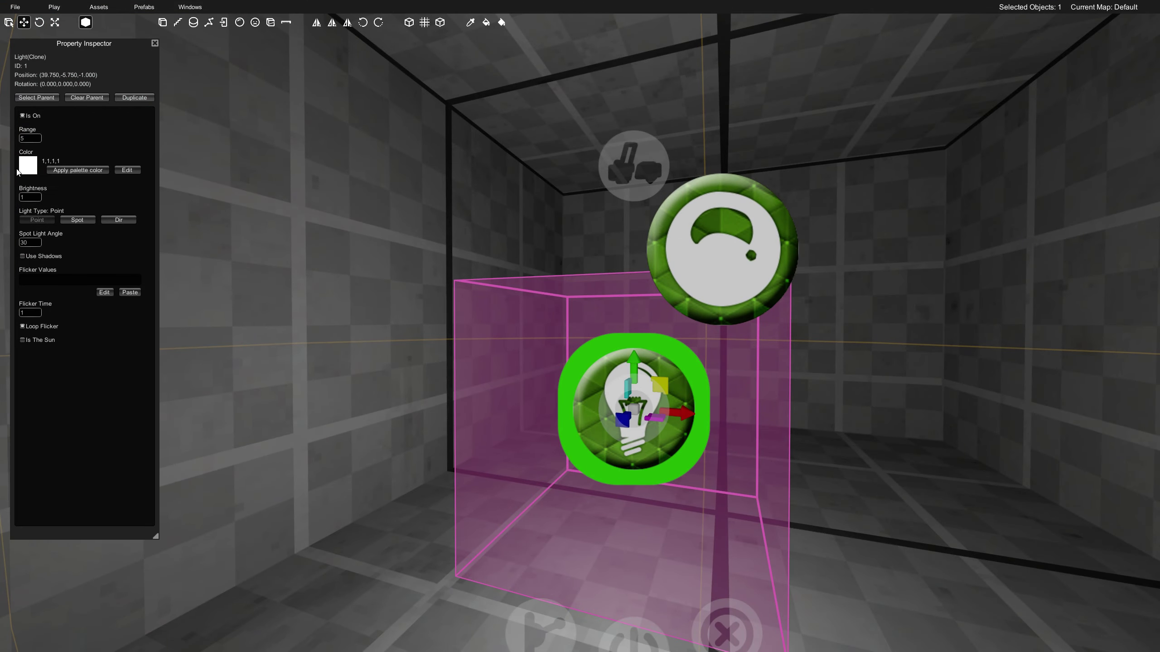
- Change the small room's point light to blue and set its brightness to 3
left_click(127, 170)
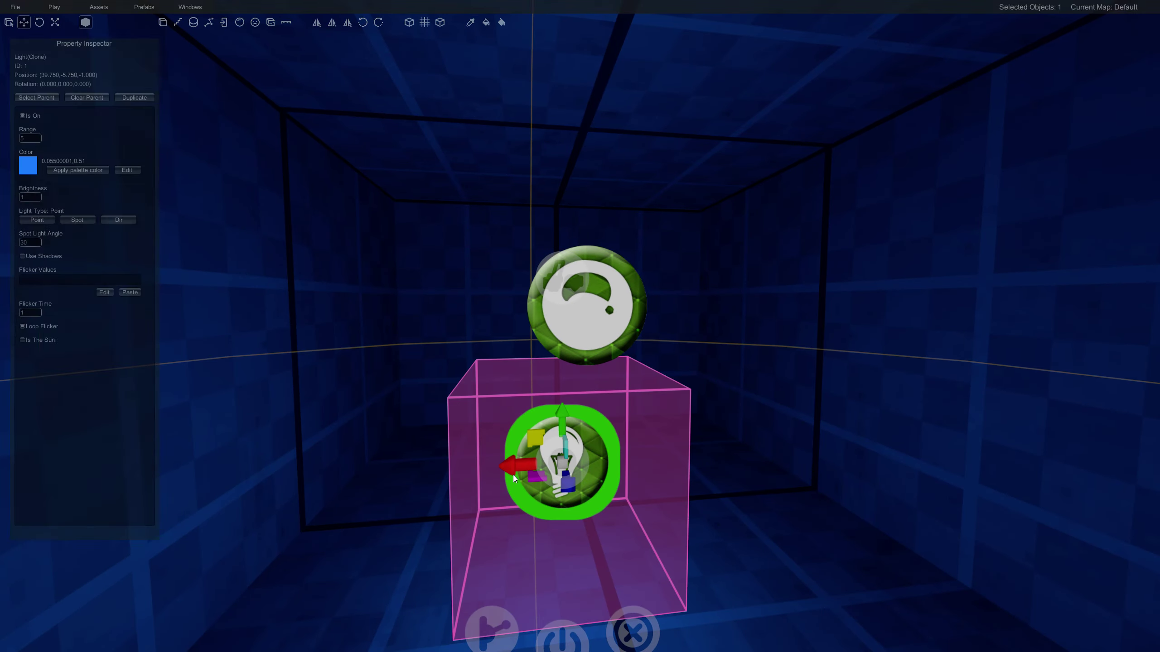
left_click_drag(29, 198, 18, 199)
type("3")
key("s")
right_click_drag(375, 267, 490, 290)
key("ctrl+p")
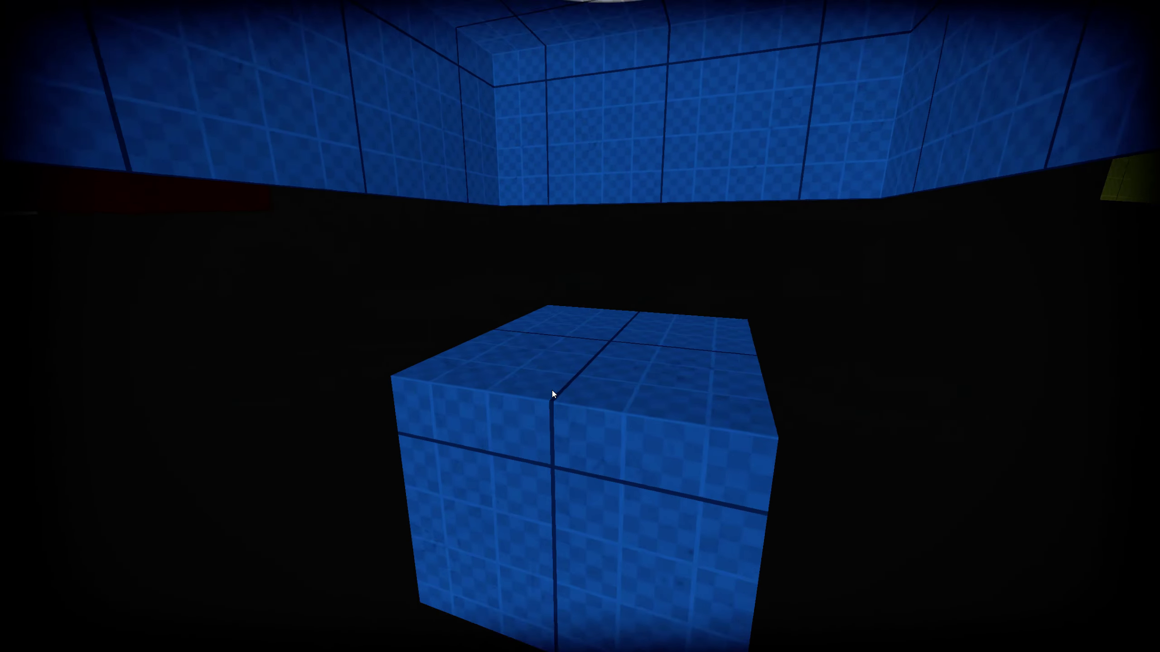
- Select the environment probe in the small blue room, try its brightness at .5, and set it back to 1
left_click(608, 238)
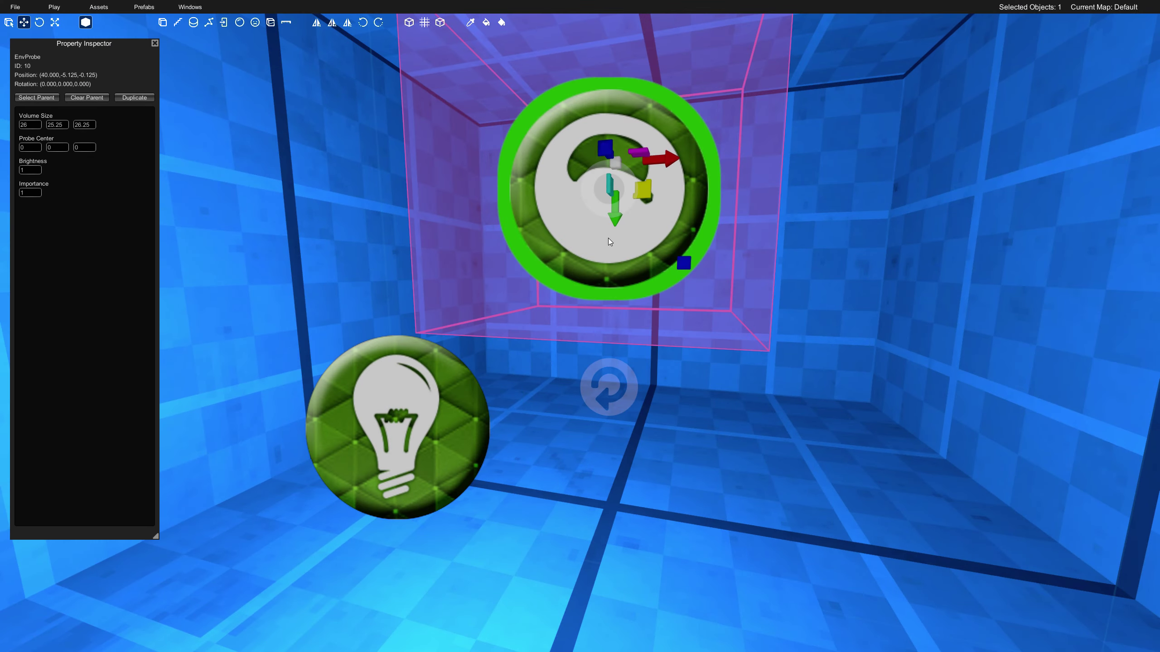
right_click_drag(608, 238, 592, 346)
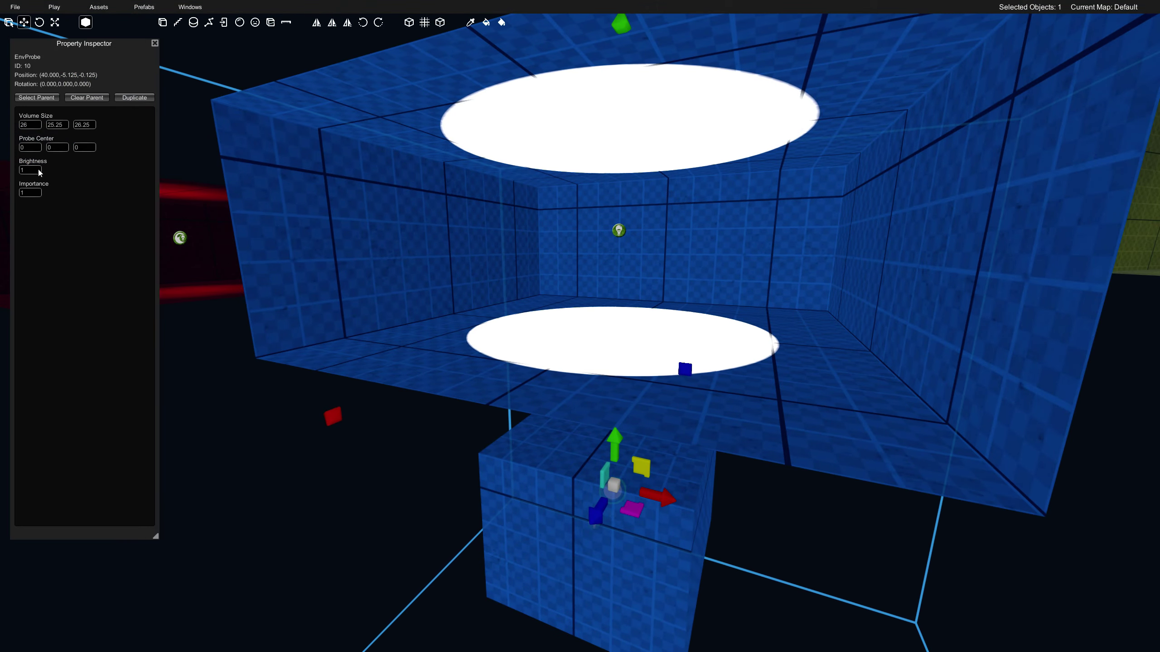
type(".54")
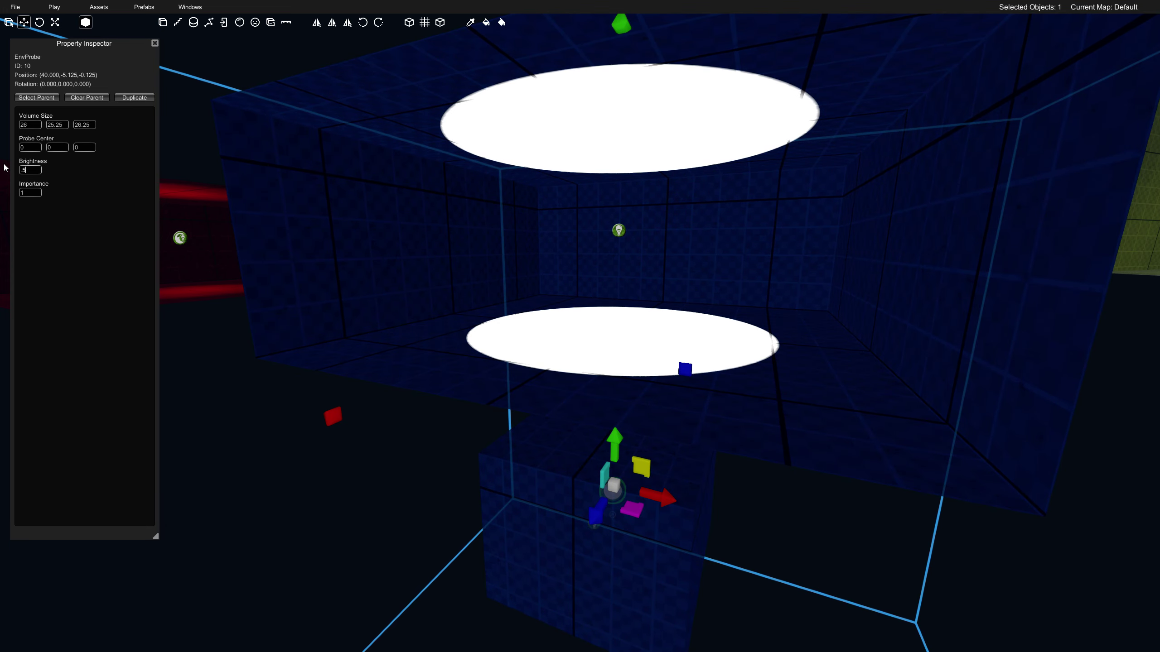
key("BackSpace")
key("BackSpace")
type("1")
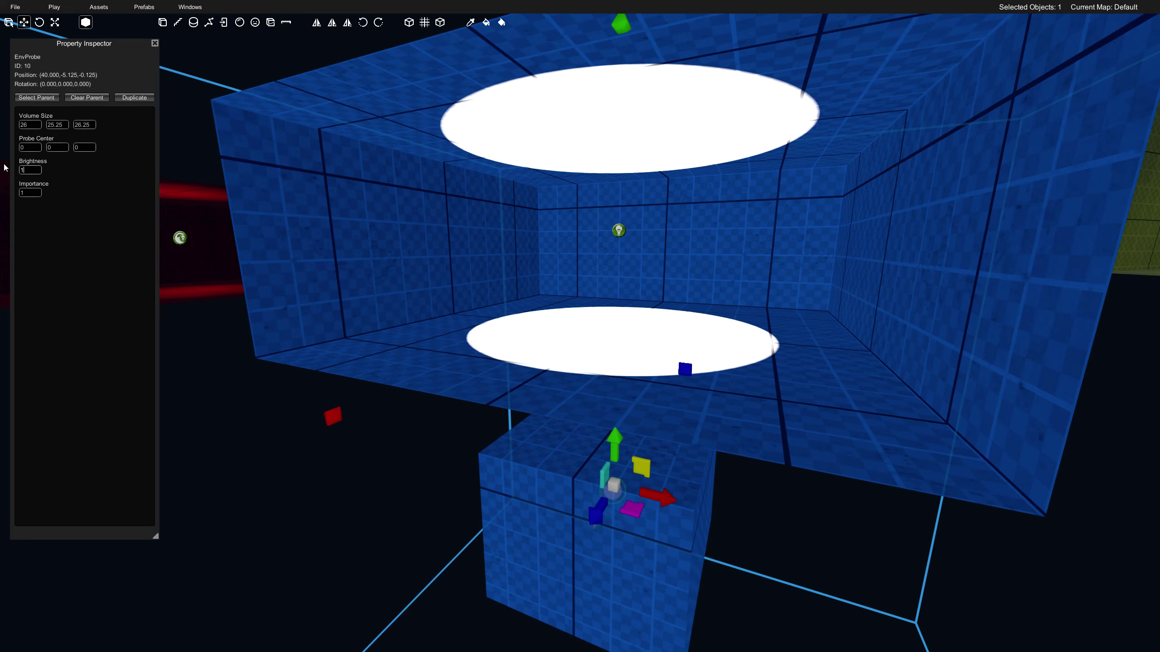
- Widen the environment probe's volume along X to 26.5 from the side facing the red room
right_click_drag(374, 222, 376, 223)
mouse_move(390, 443)
left_mouse_down()
mouse_move(358, 440)
mouse_move(380, 436)
left_mouse_up()
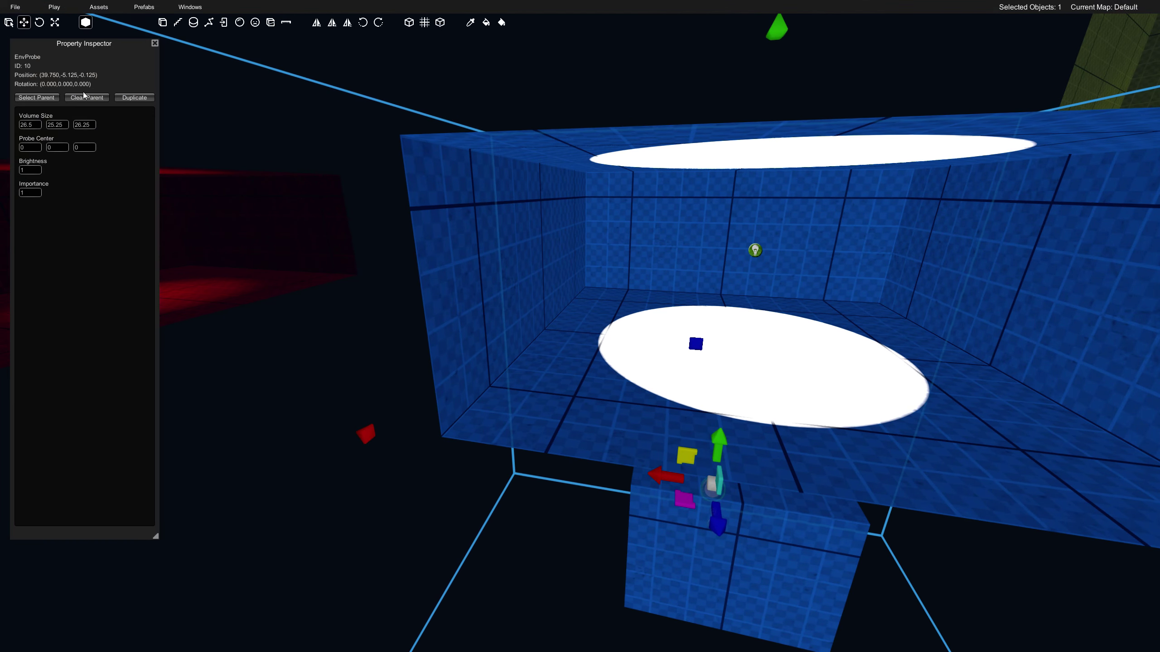
key("s")
right_click_drag(493, 399, 511, 368)
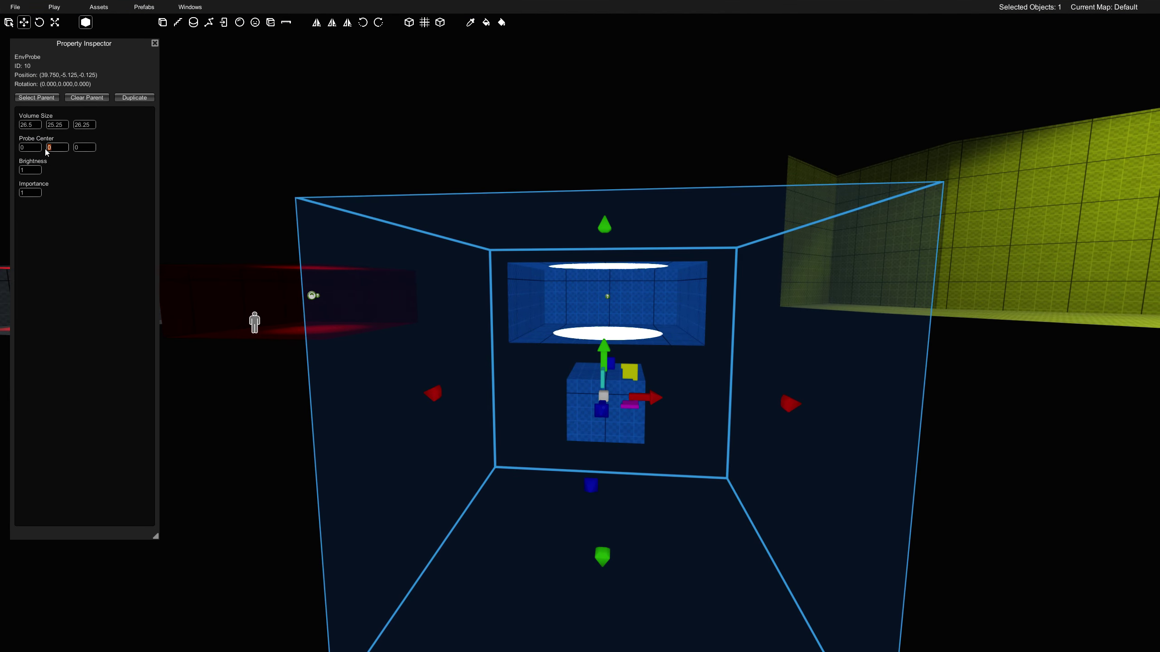
- Try a vertical probe center offset of 44 on the environment probe, and set it back to 0
type("44")
right_click_drag(498, 340, 514, 258)
right_click_drag(577, 168, 350, 293)
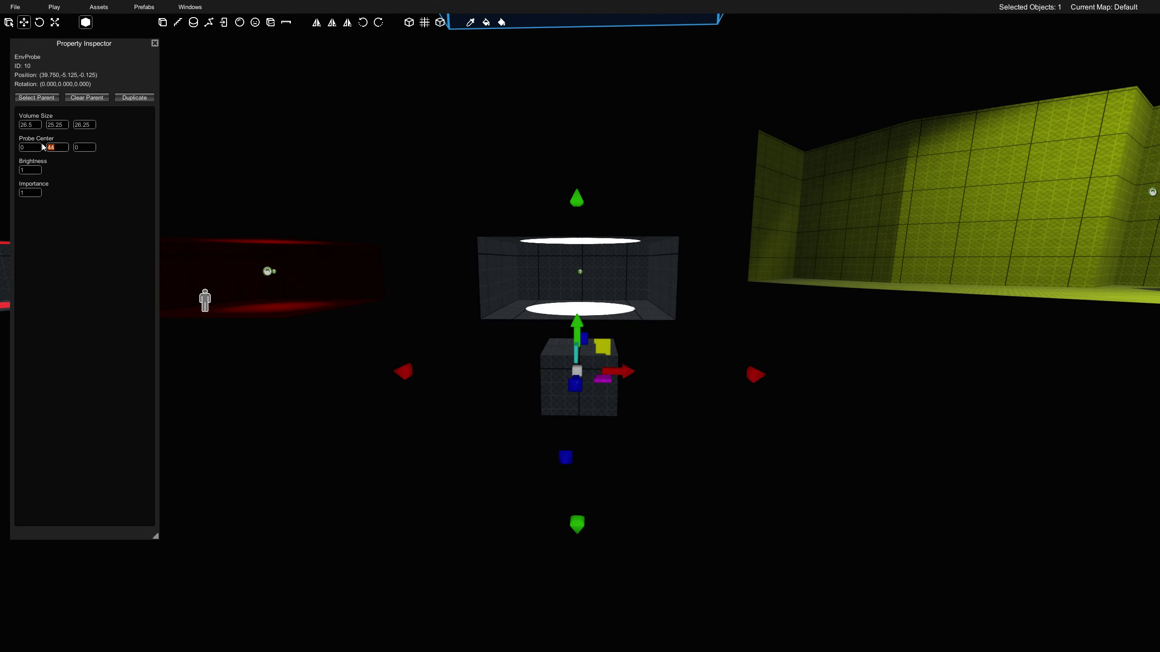
type("0")
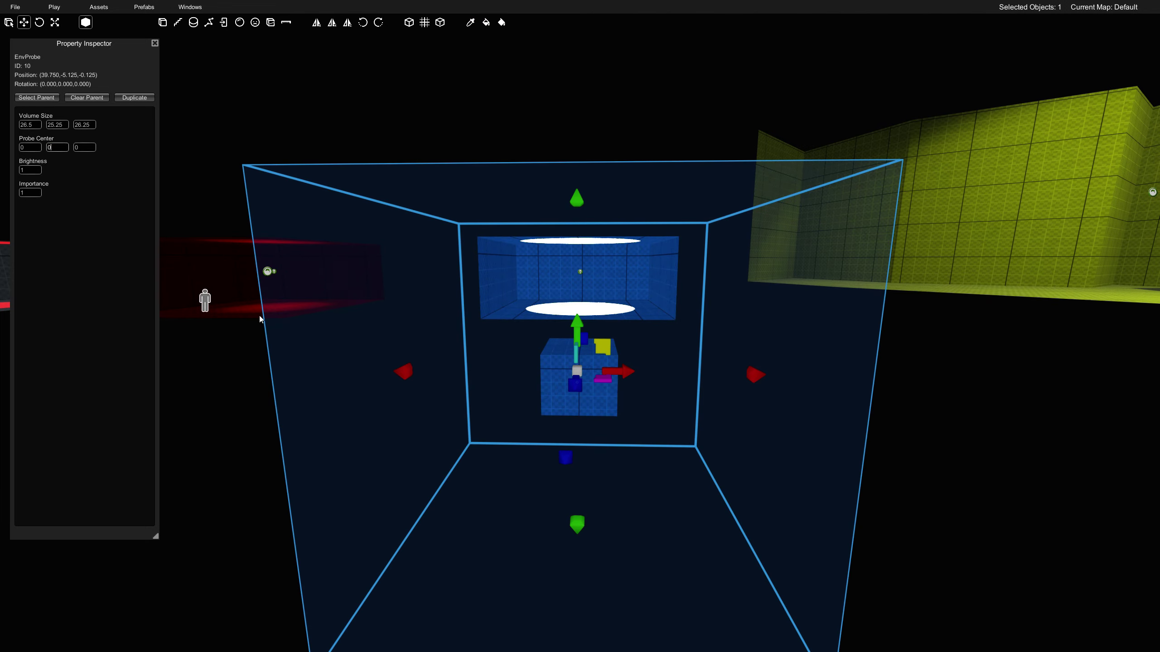
- Move the environment probe along X to position 40.000
right_click_drag(568, 413, 593, 407)
key("w")
left_click_drag(591, 385, 594, 384)
mouse_move(594, 388)
right_mouse_down()
mouse_move(612, 401)
mouse_move(601, 403)
right_mouse_up()
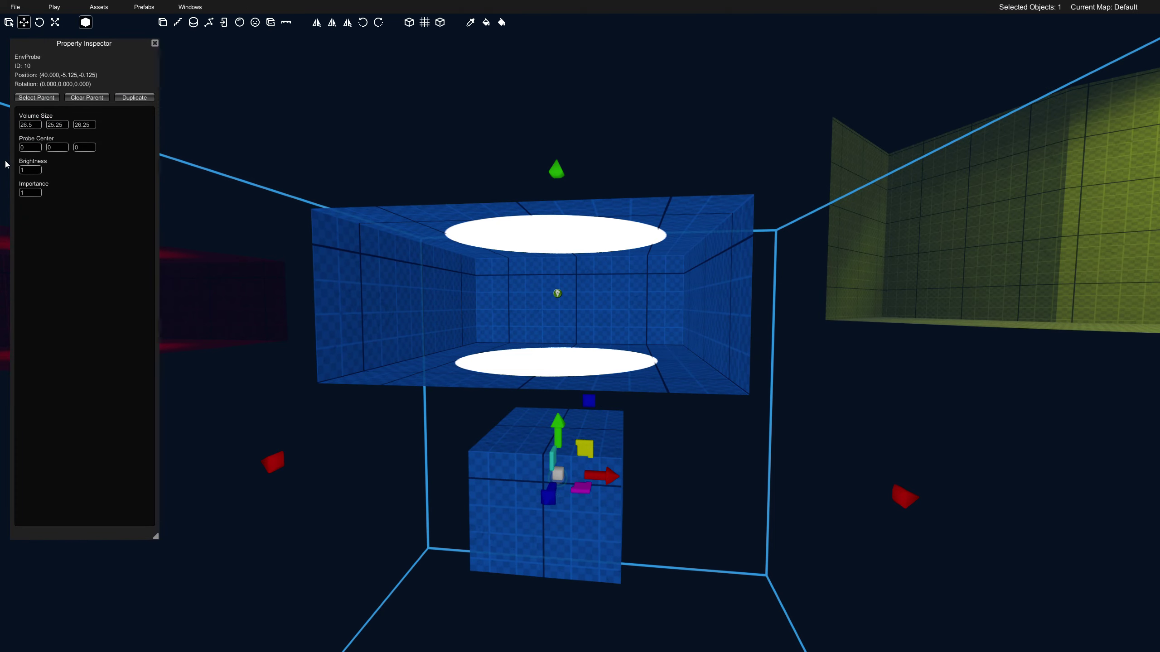
- Run the environment probe's brightness through 3, 2, 1, 2, 3 and 4, and return it to 1
type("3")
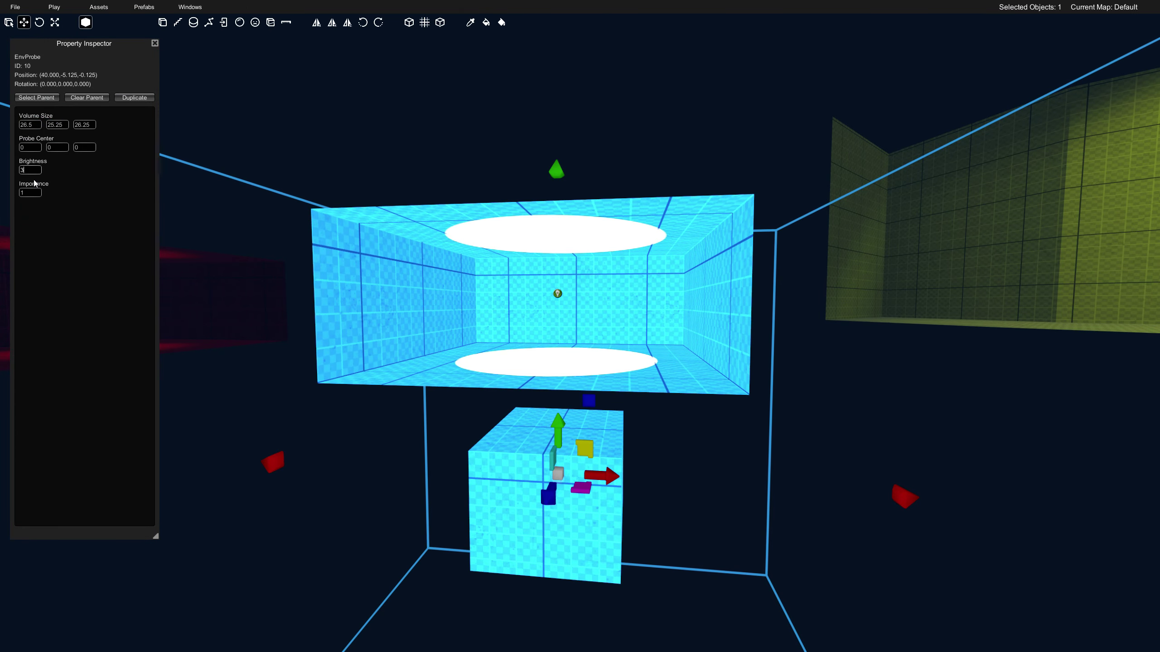
type("21")
left_click_drag(24, 173, 15, 173)
type("23")
type("4")
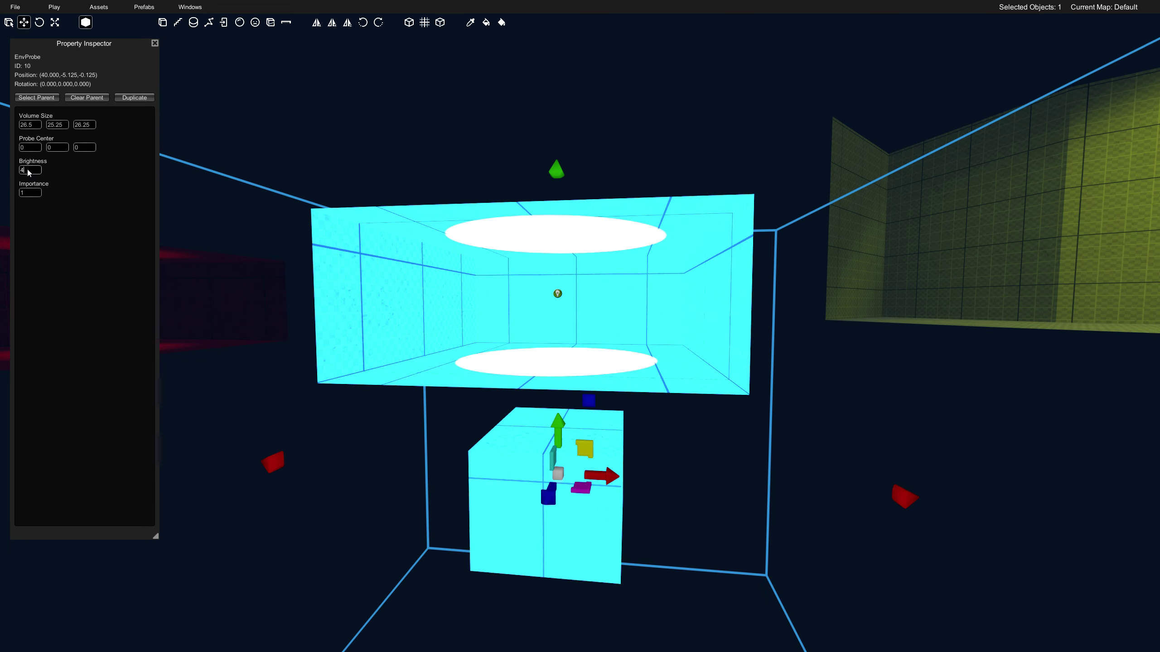
type("1")
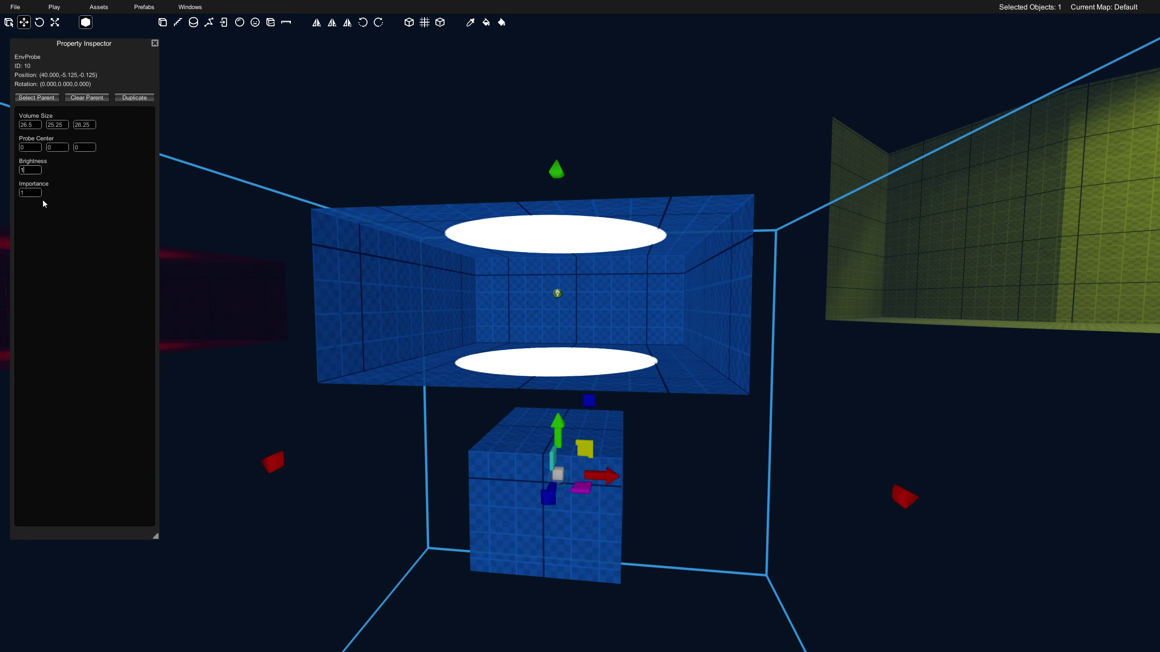
- Place a copy of the environment probe in the upper room at height 2.375 and set the copy's brightness to .25
right_click_drag(342, 229, 343, 249)
key("w")
right_click_drag(412, 239, 410, 238)
key("w")
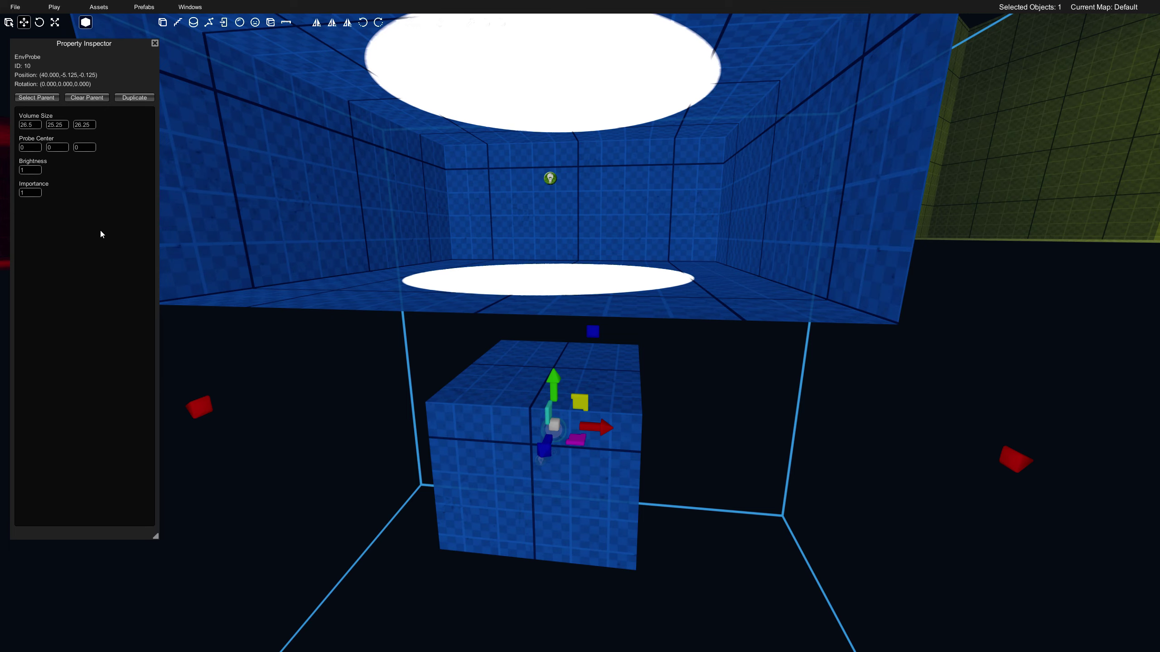
left_click(36, 193)
scroll(361, 241, "down", 4)
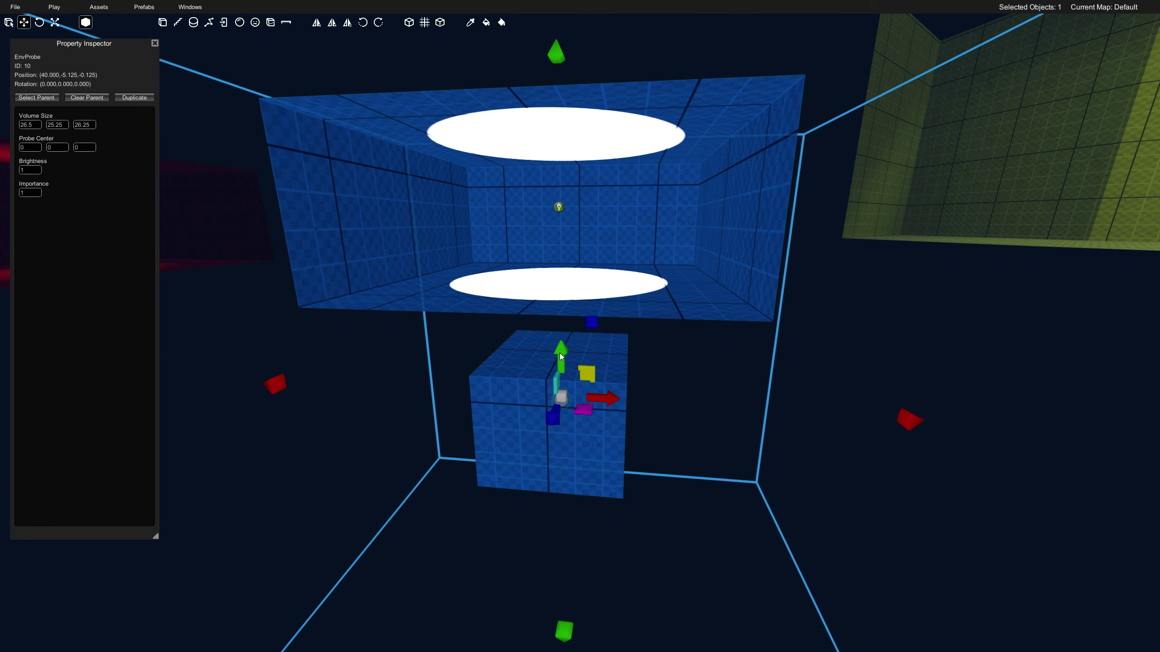
left_click_drag(561, 352, 557, 158)
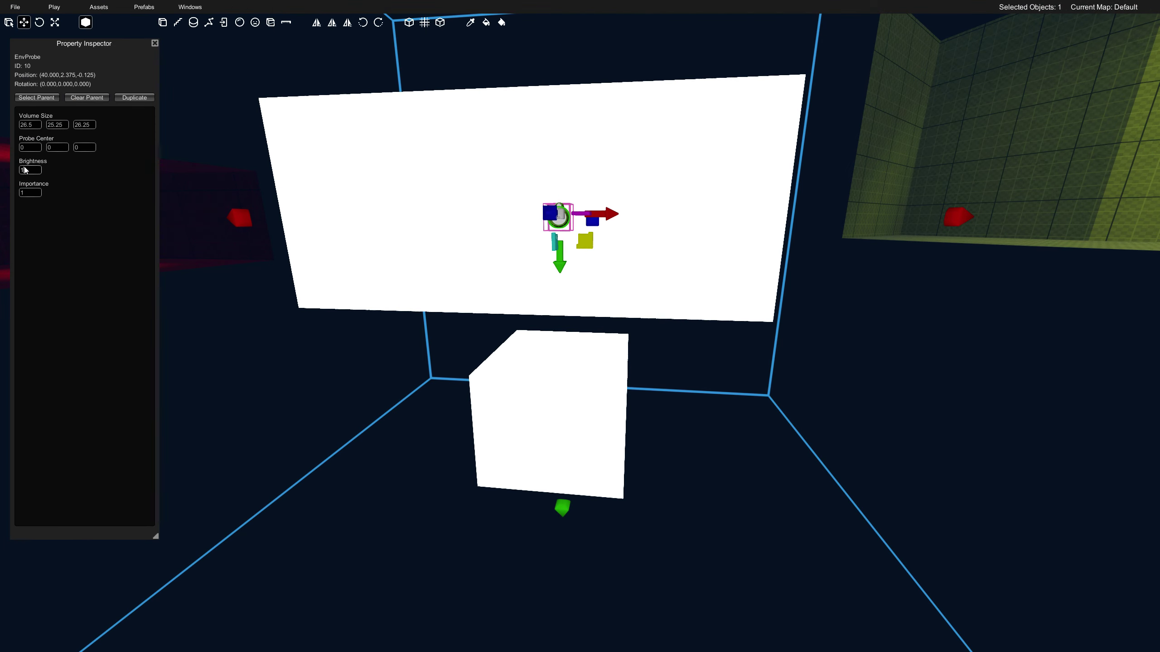
type(".25")
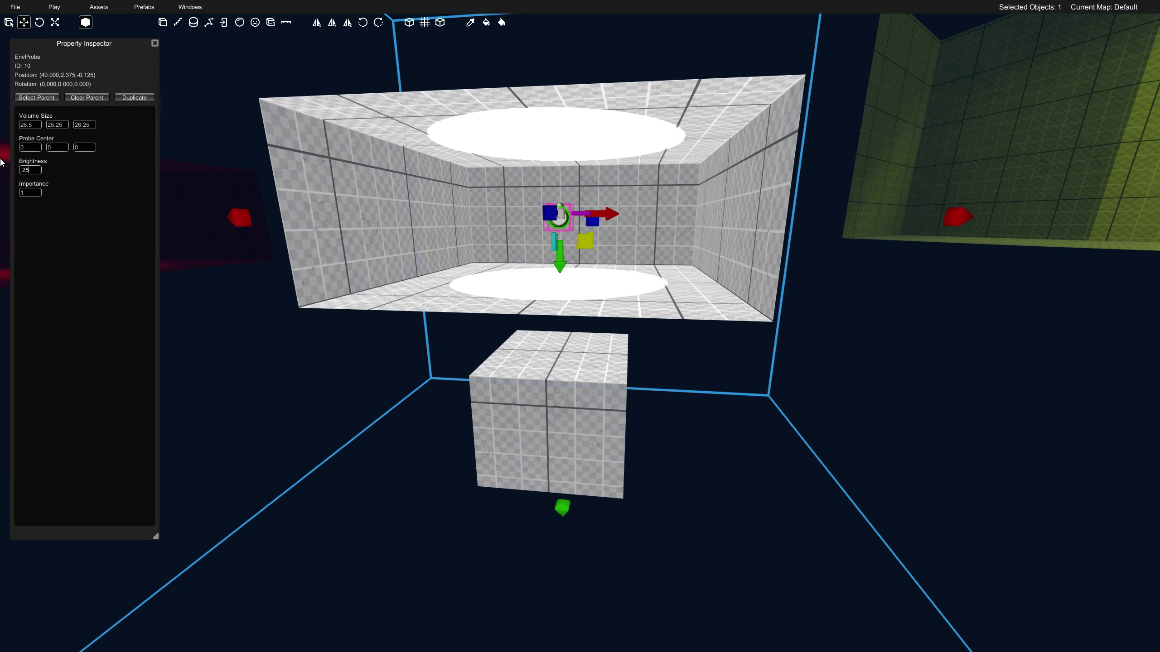
- Set the importance of the small lower room's environment probe to 2 and compare the lighting of both rooms
right_click_drag(494, 460, 486, 483)
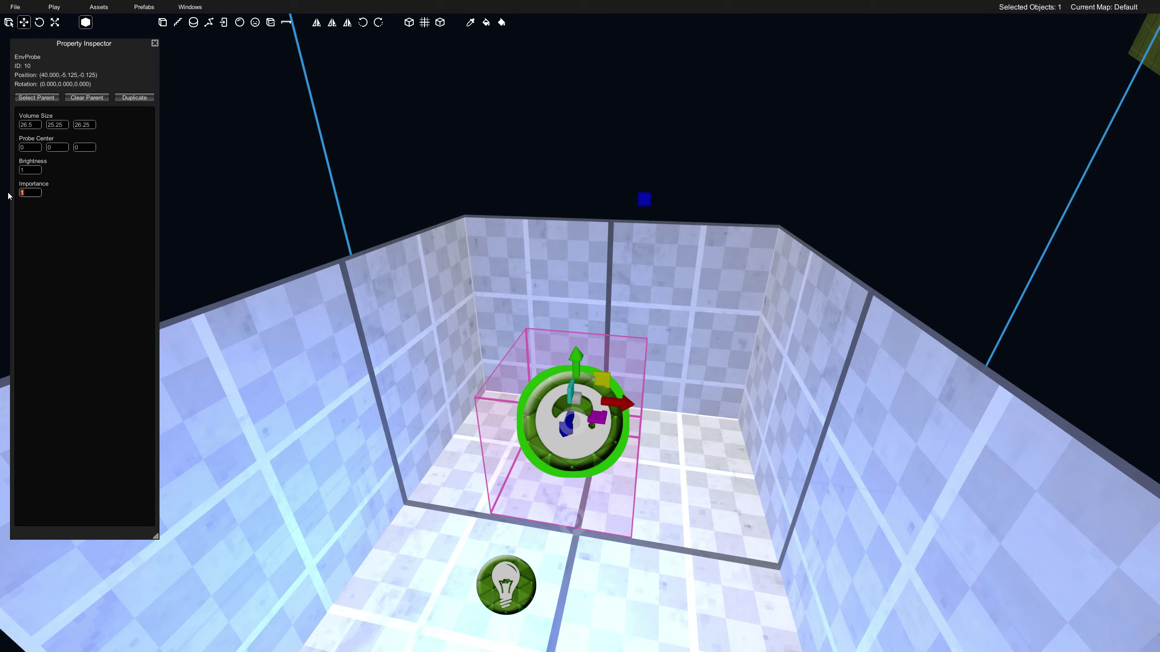
type("2")
key("s")
right_click_drag(467, 289, 488, 270)
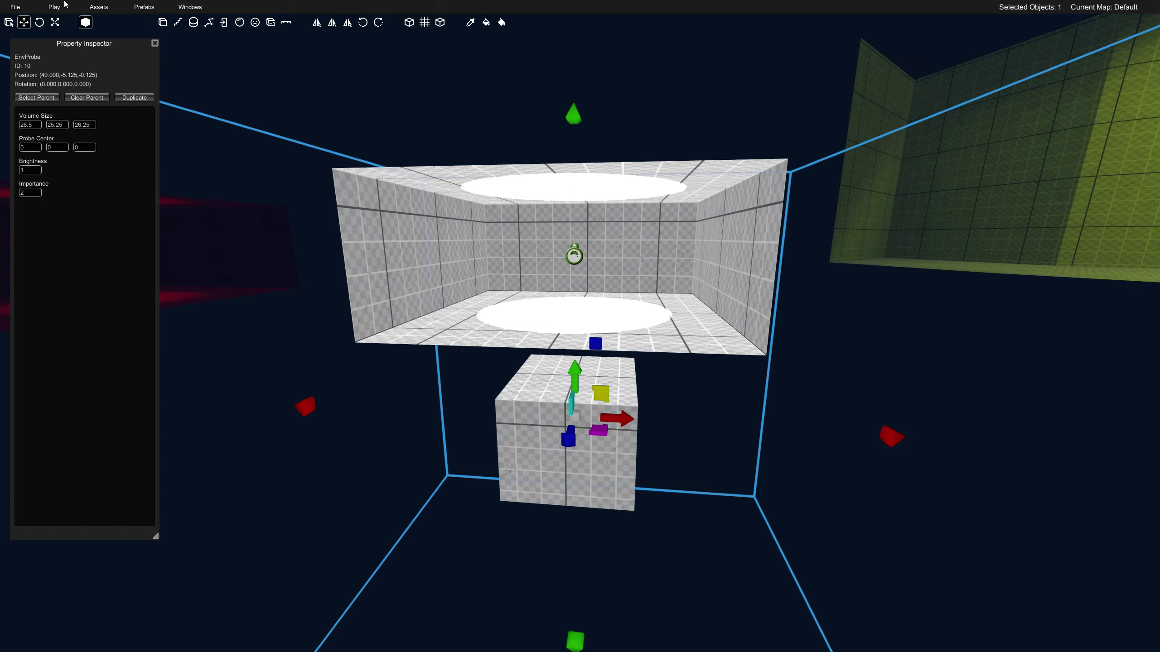
key("w")
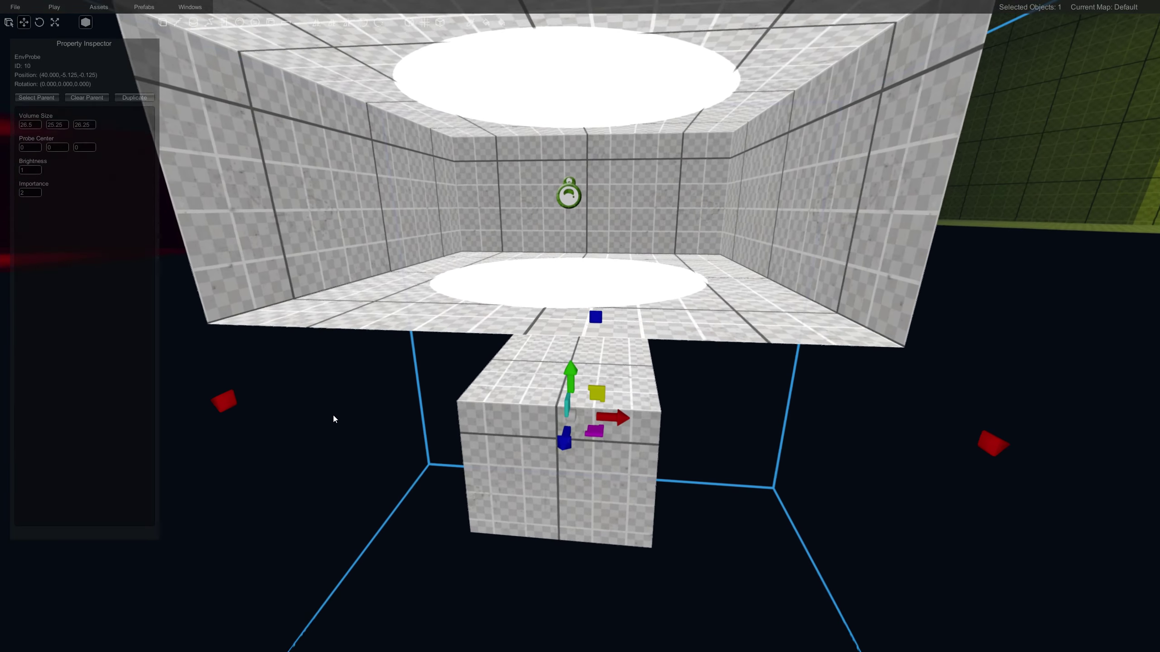
scroll(332, 414, "up", 6)
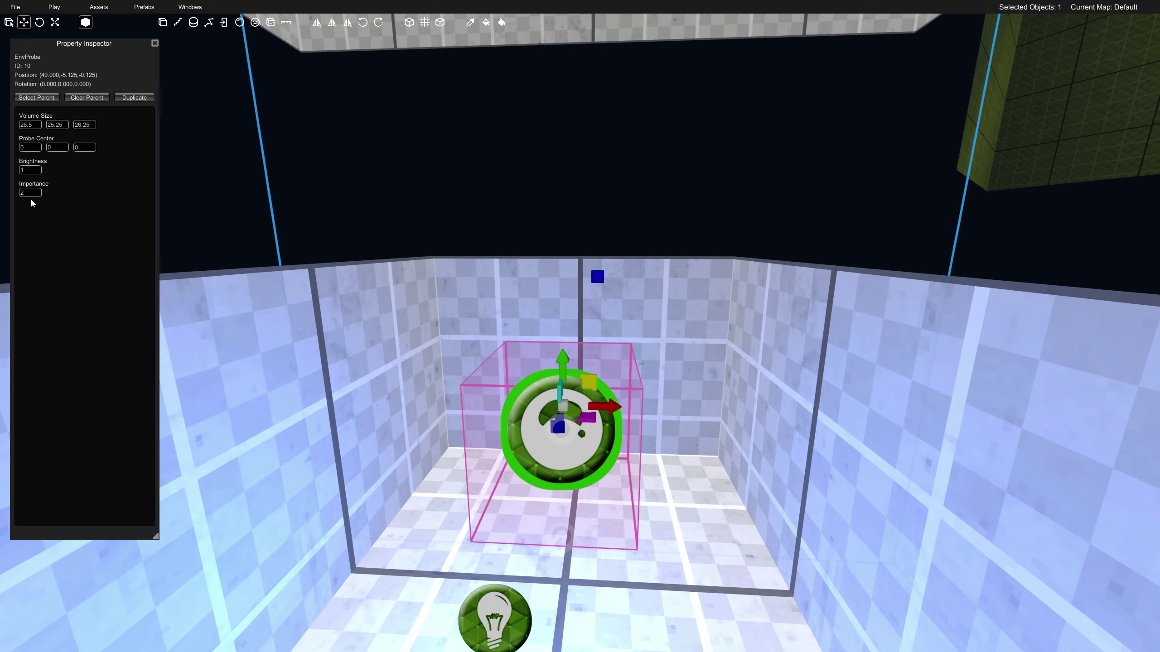
right_click_drag(366, 372, 397, 320)
key("s")
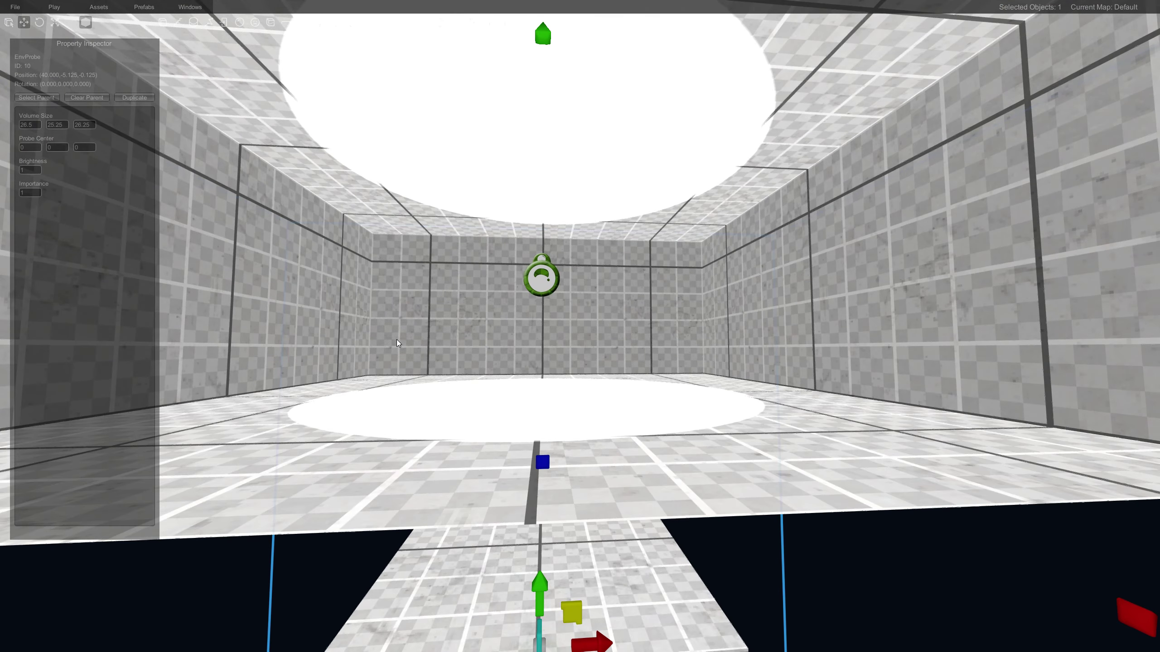
- Delete the copied environment probe from the upper room
left_click(531, 285)
key("Delete")
key("s")
- Select the environment probe inside the large yellow-green room
mouse_move(690, 401)
right_mouse_down()
mouse_move(649, 432)
mouse_move(836, 415)
mouse_move(686, 504)
mouse_move(640, 453)
right_mouse_up()
key("w")
left_click(643, 520)
left_click(617, 505)
key("w")
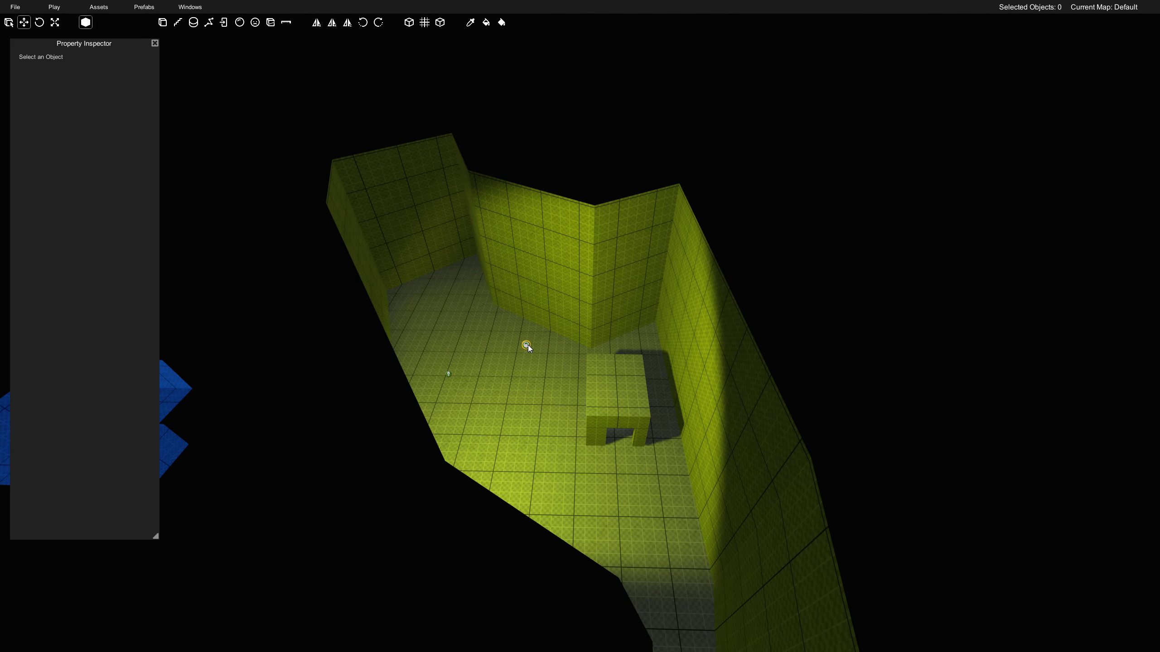
key("s")
mouse_move(640, 414)
right_mouse_down()
mouse_move(639, 447)
mouse_move(687, 493)
right_mouse_up()
left_click(687, 493)
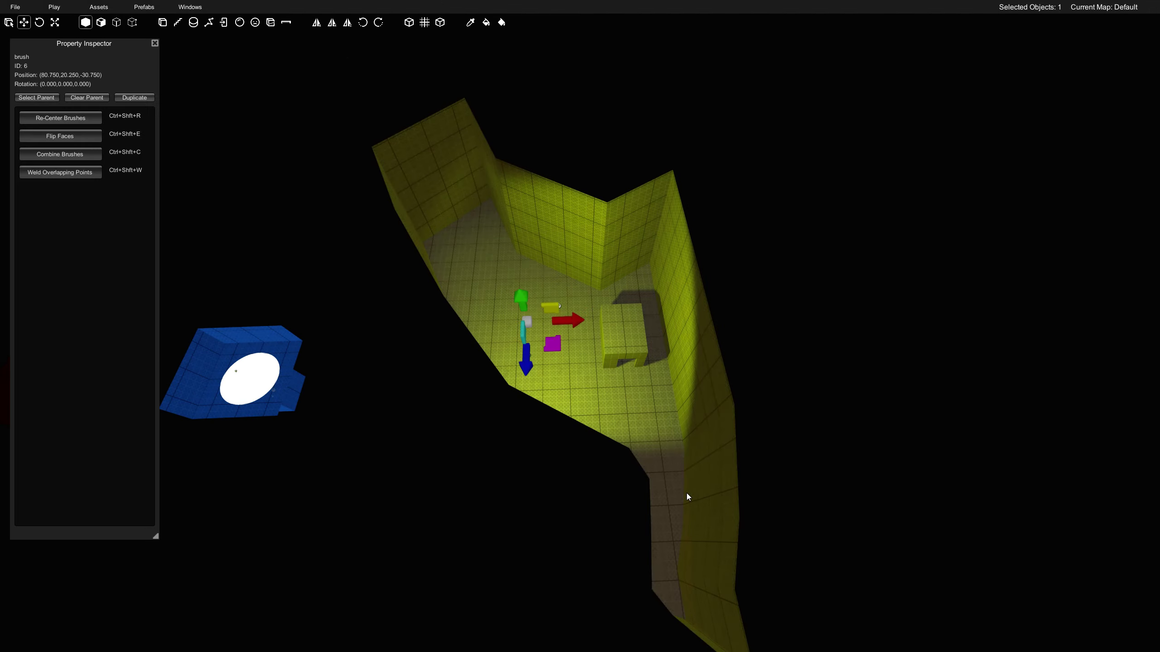
key("w")
right_click_drag(611, 315, 626, 269)
left_click(581, 273)
- Resize the yellow-green room's environment probe volume along X to 67.75
key("s")
scroll(568, 318, "down", 3)
left_click_drag(625, 268, 640, 264)
right_click_drag(640, 264, 519, 263)
left_click_drag(520, 262, 504, 267)
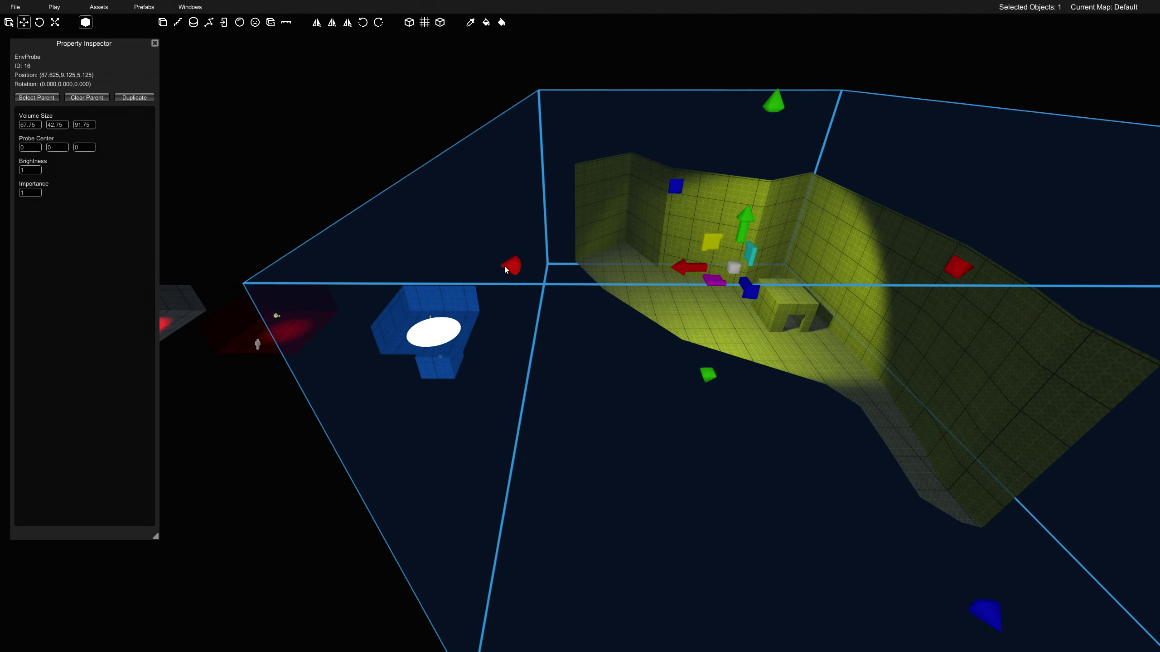
- Extend the yellow-green room's environment probe volume further downward and upward
right_click_drag(504, 266, 646, 292)
right_click_drag(451, 266, 392, 247)
left_click_drag(485, 343, 486, 357)
right_click_drag(487, 357, 480, 200)
left_click_drag(480, 204, 484, 176)
- Play-test the map inside the yellow-green room, walk around the table-shaped block, and return to editing
right_click_drag(484, 176, 566, 395)
key("F5")
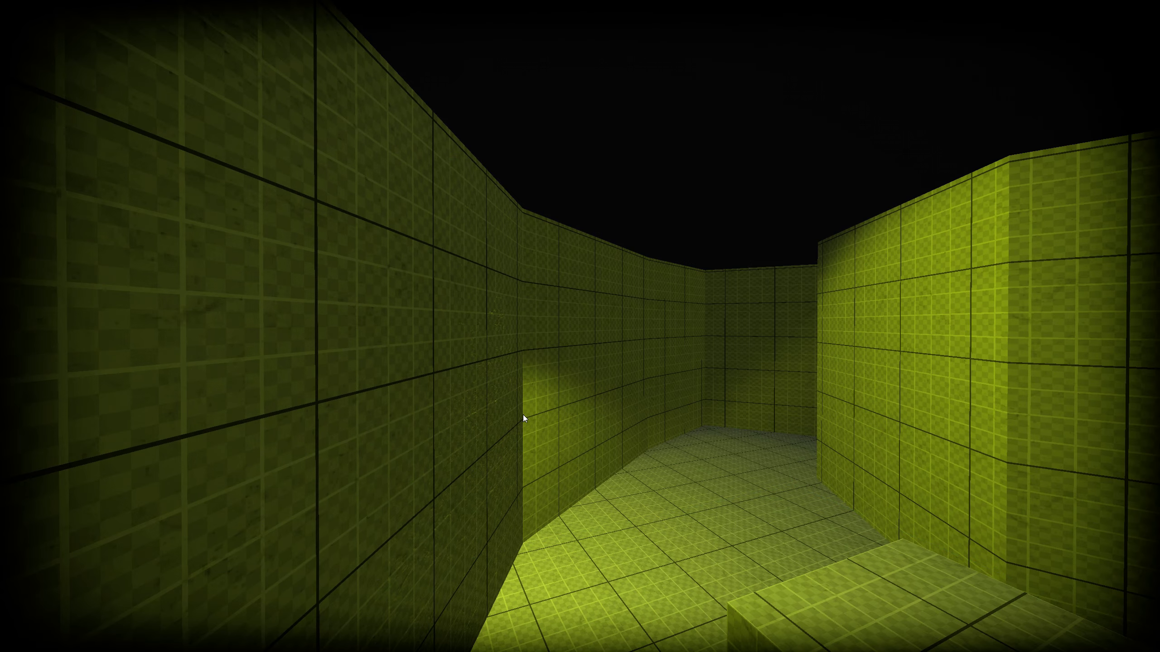
key("w")
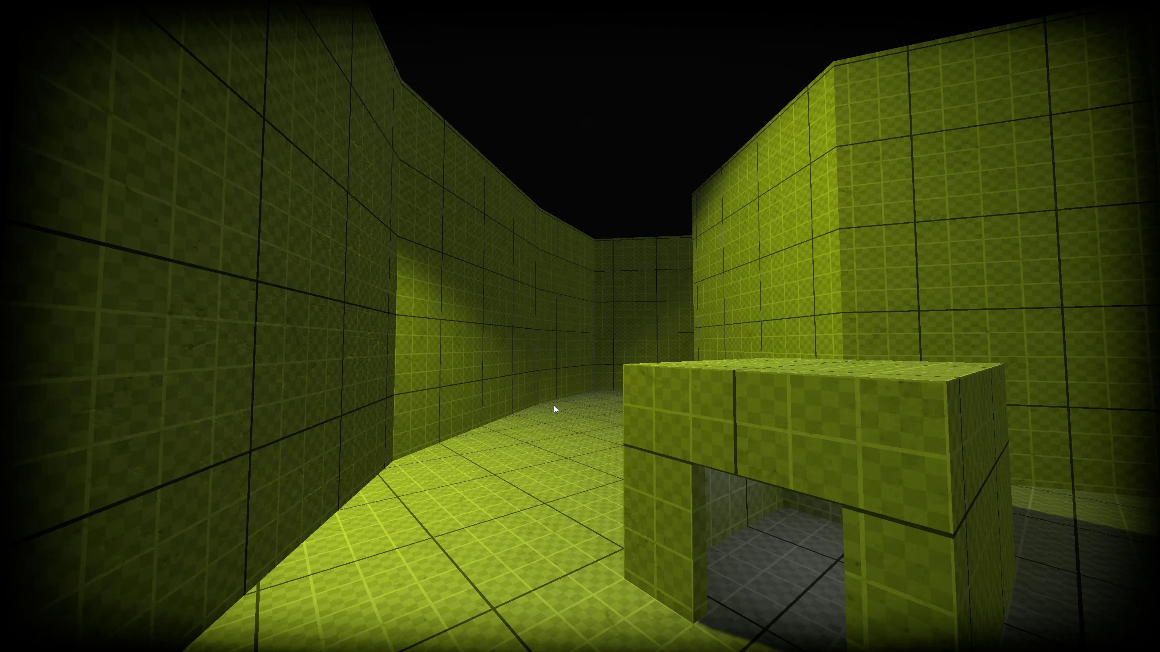
key("Escape")
- Delete the white point light inside the opening of the table-shaped block
right_click_drag(554, 406, 644, 410)
key("w")
left_click(579, 323)
right_click_drag(579, 324, 619, 370)
key("s")
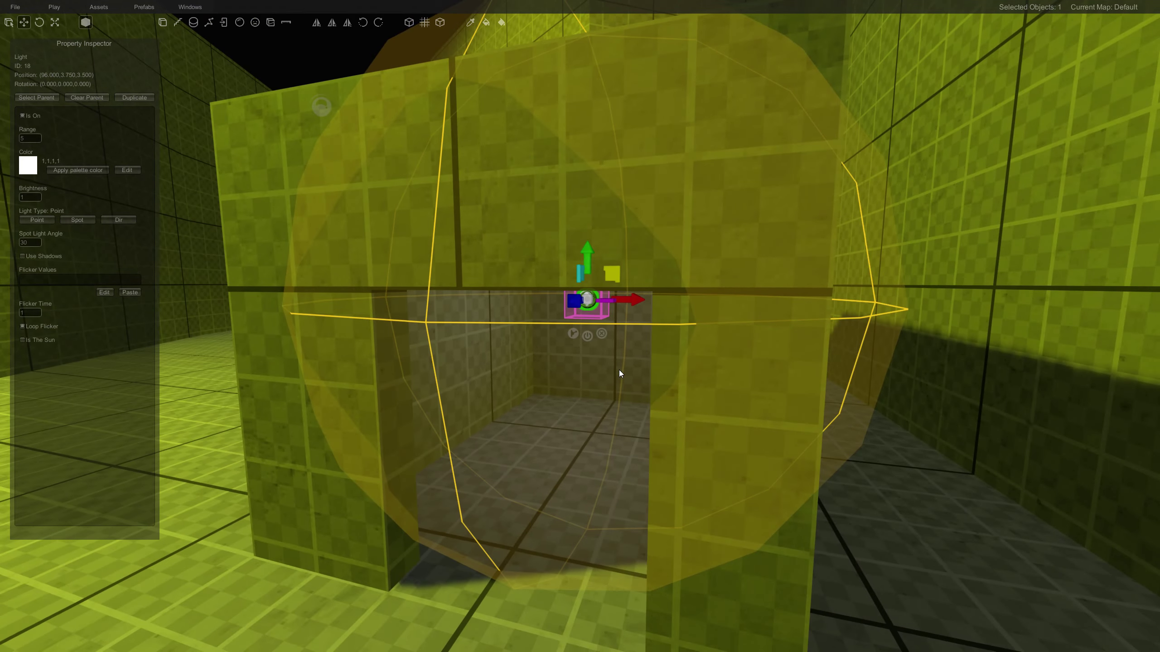
key("Delete")
- Examine the shaded interior of the table-shaped block without its point light
right_click_drag(708, 381, 532, 336)
key("s")
key("w")
key("s")
scroll(533, 336, "down", 3)
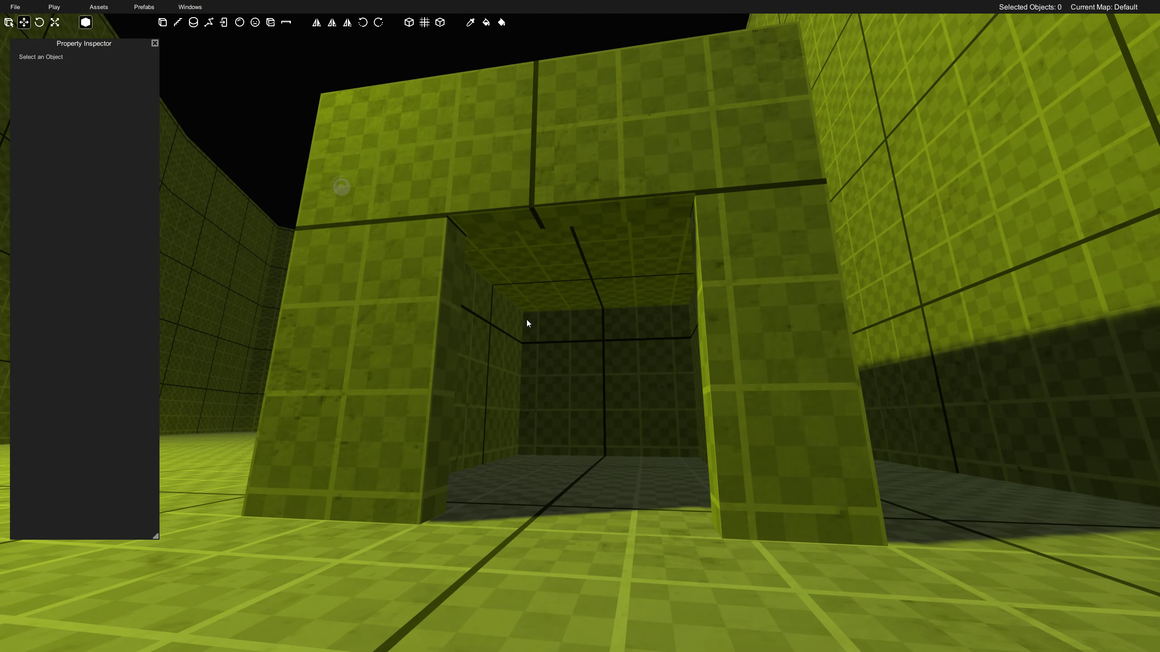
scroll(526, 344, "up", 5)
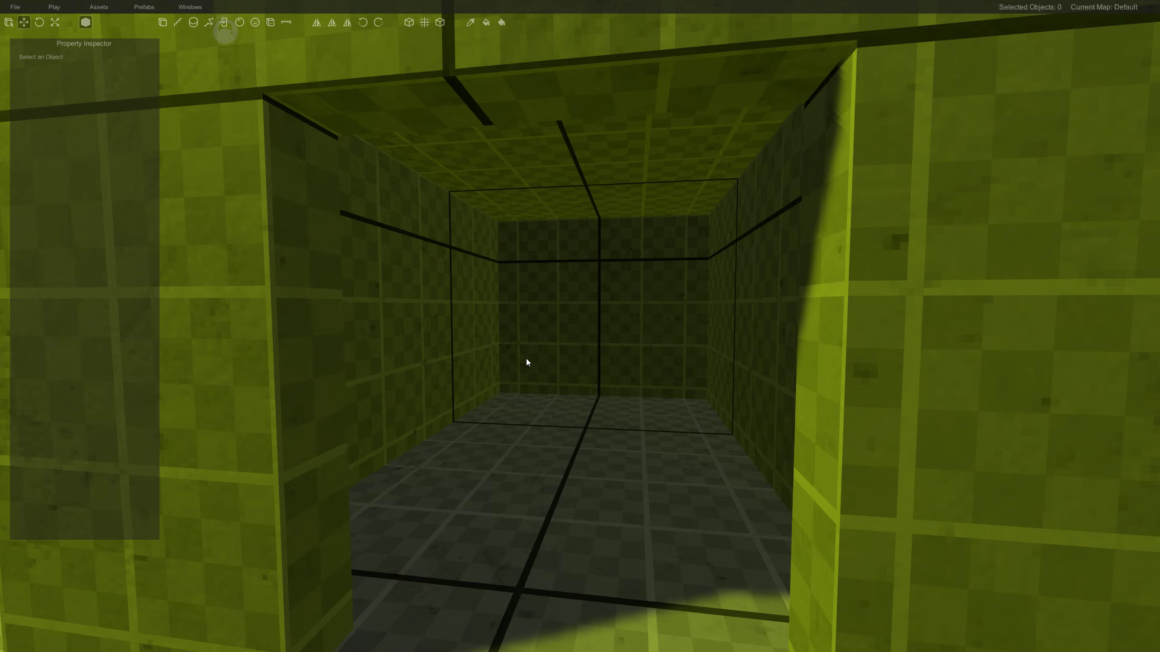
scroll(526, 359, "down", 2)
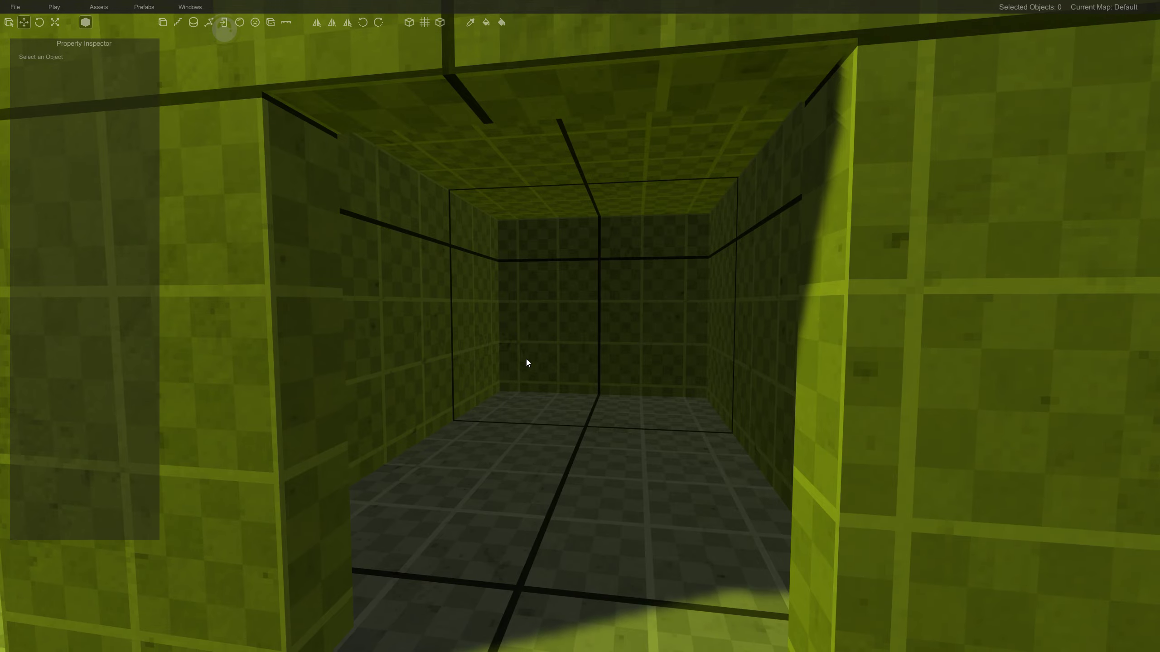
- Place a new environment probe in the yellow-green room and move it over the table-shaped block
scroll(526, 359, "down", 6)
right_click_drag(524, 376, 614, 445)
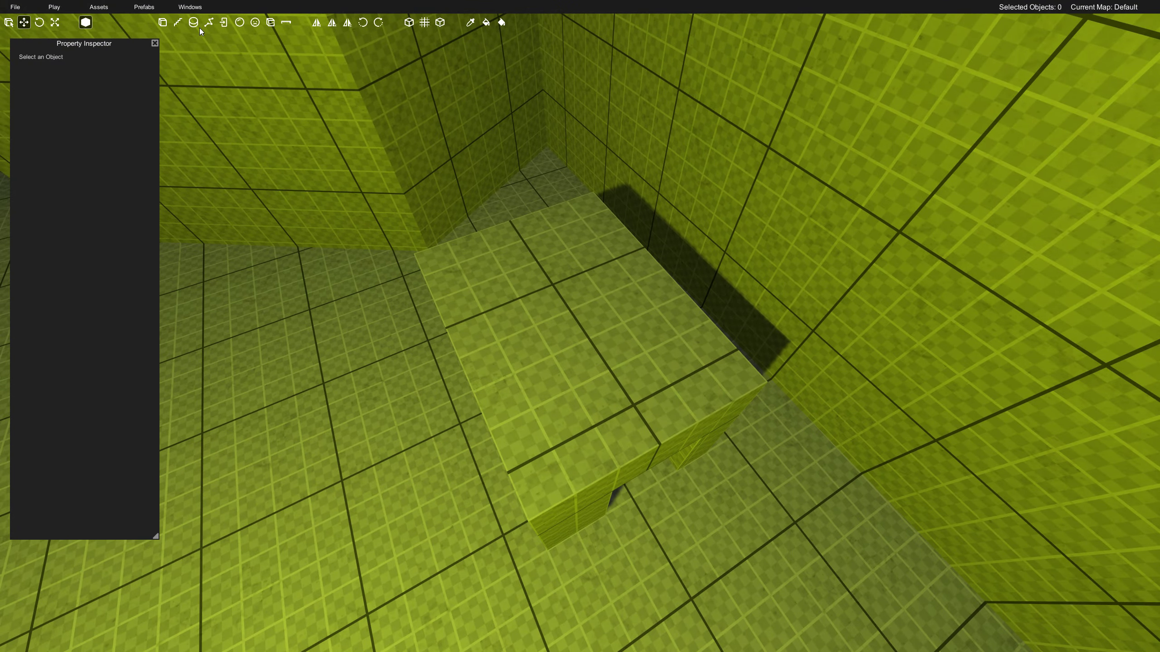
left_click(242, 23)
right_click_drag(424, 270, 529, 327)
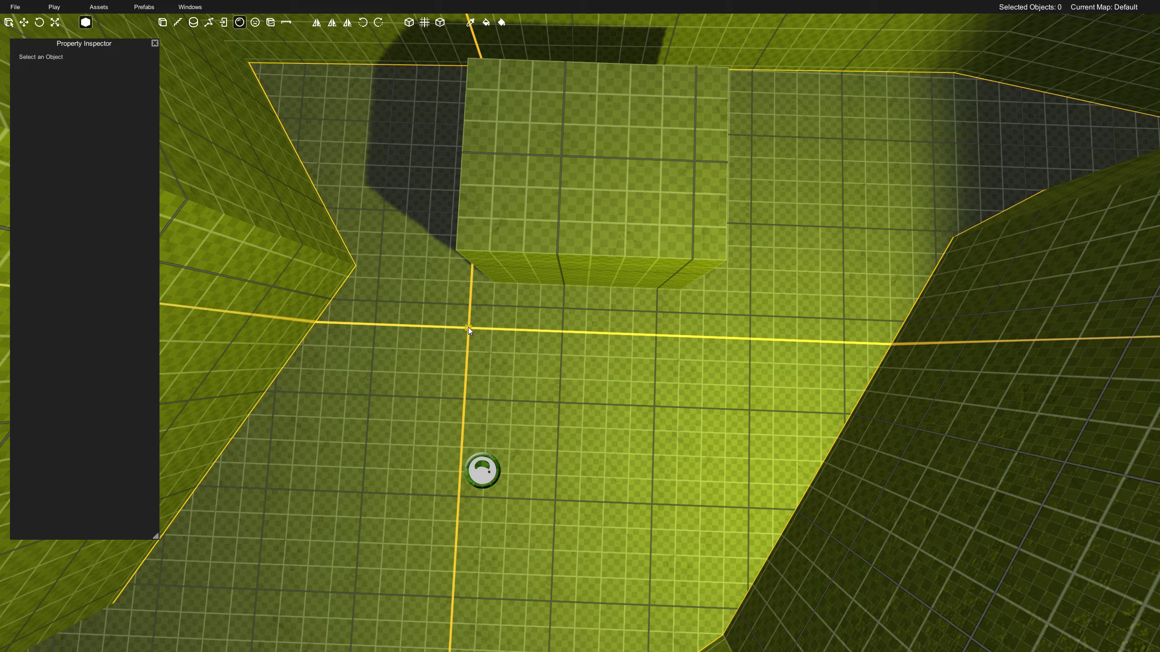
left_click_drag(469, 328, 655, 219)
right_click_drag(655, 216, 524, 204)
left_click_drag(524, 204, 631, 286)
left_click(658, 226)
- Widen the new environment probe's volume on both sides of the block to 13.25
right_click_drag(682, 291, 628, 205)
left_click_drag(666, 180, 712, 182)
left_click_drag(392, 178, 340, 177)
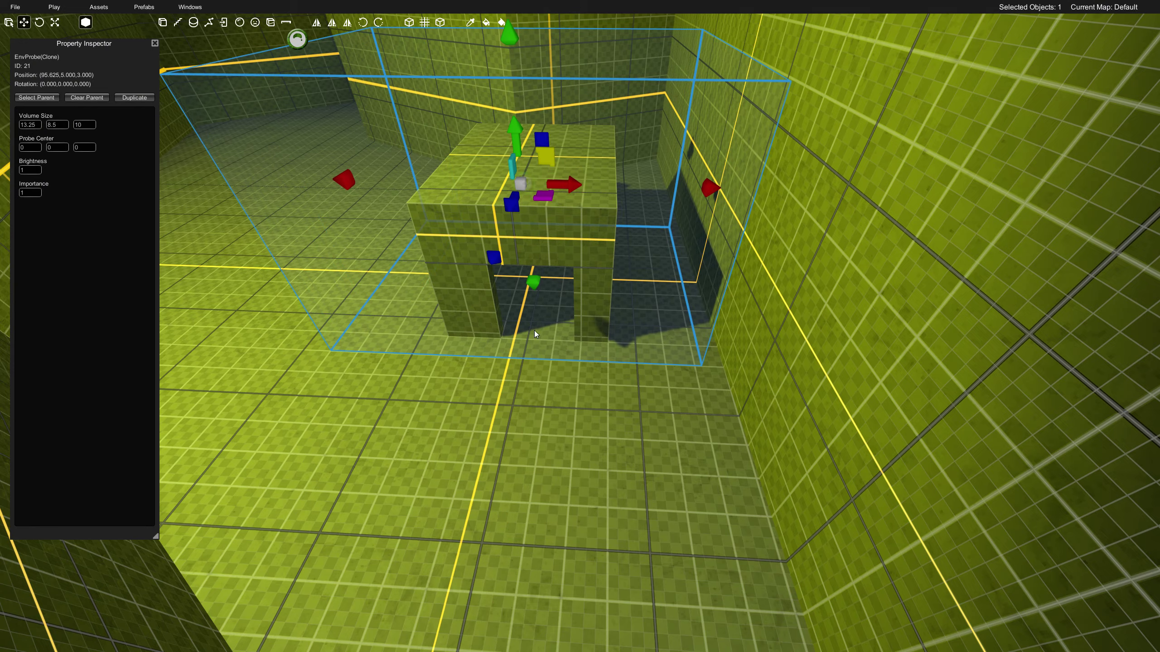
- Extend the block probe's volume downward below the floor and adjust its upper side for a height of 13.75
left_click_drag(536, 286, 545, 343)
right_click_drag(545, 344, 556, 320)
left_click_drag(529, 385, 530, 434)
right_click_drag(530, 434, 563, 384)
left_click_drag(538, 247, 536, 240)
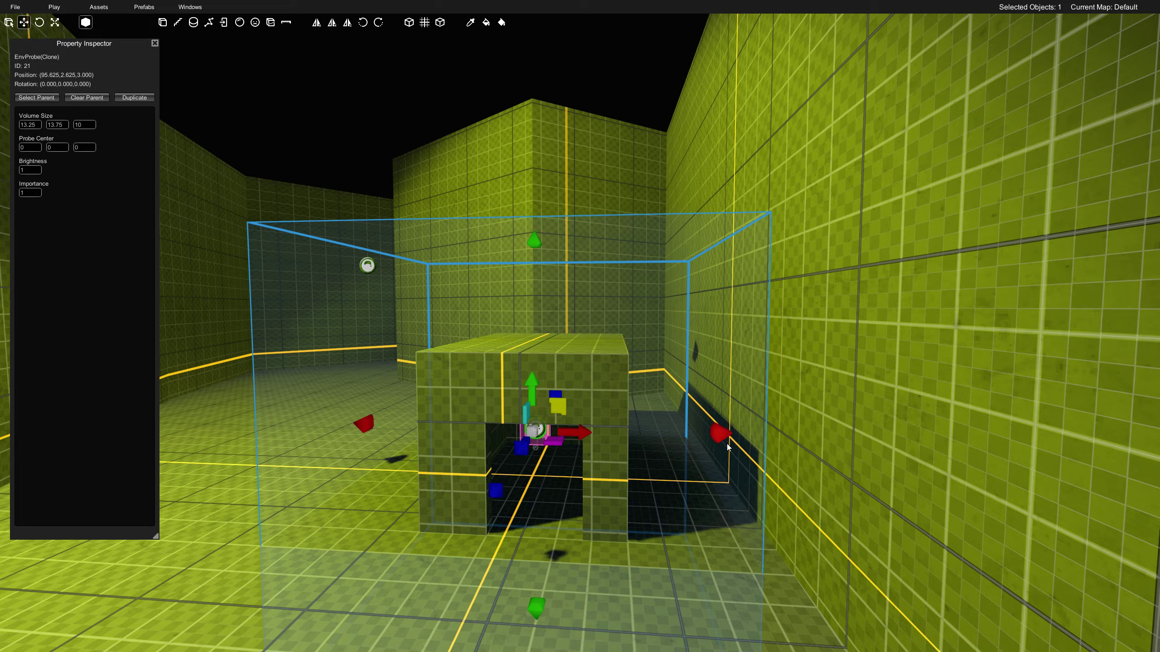
- Extend the block probe's volume to 13.75 wide and 13.25 deep so it encloses the whole block
left_click_drag(724, 437, 736, 437)
right_click_drag(723, 462, 611, 546)
left_click_drag(556, 447, 613, 453)
middle_click_drag(613, 453, 522, 413)
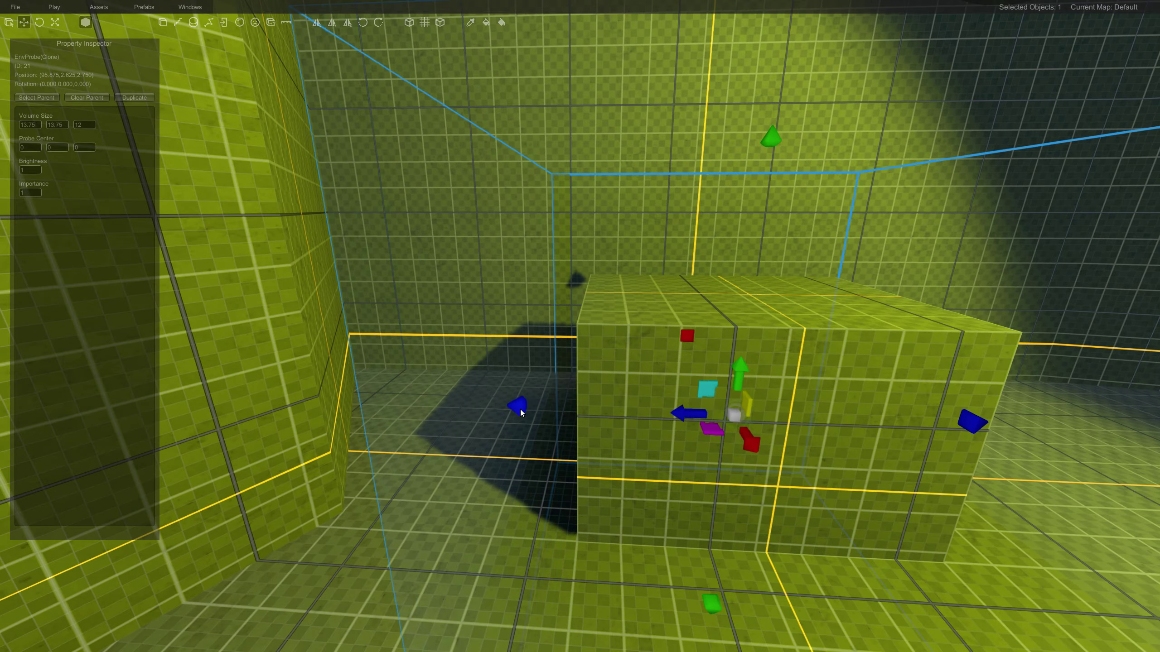
left_click_drag(521, 410, 480, 409)
- Play-test in front of the table-shaped block and examine how dark its interior is
mouse_move(586, 423)
right_mouse_down()
mouse_move(556, 437)
mouse_move(388, 411)
mouse_move(344, 387)
mouse_move(614, 360)
mouse_move(666, 420)
mouse_move(597, 403)
right_mouse_up()
key("w")
key("Tab")
key("s")
key("w")
key("s")
key("w")
key("s")
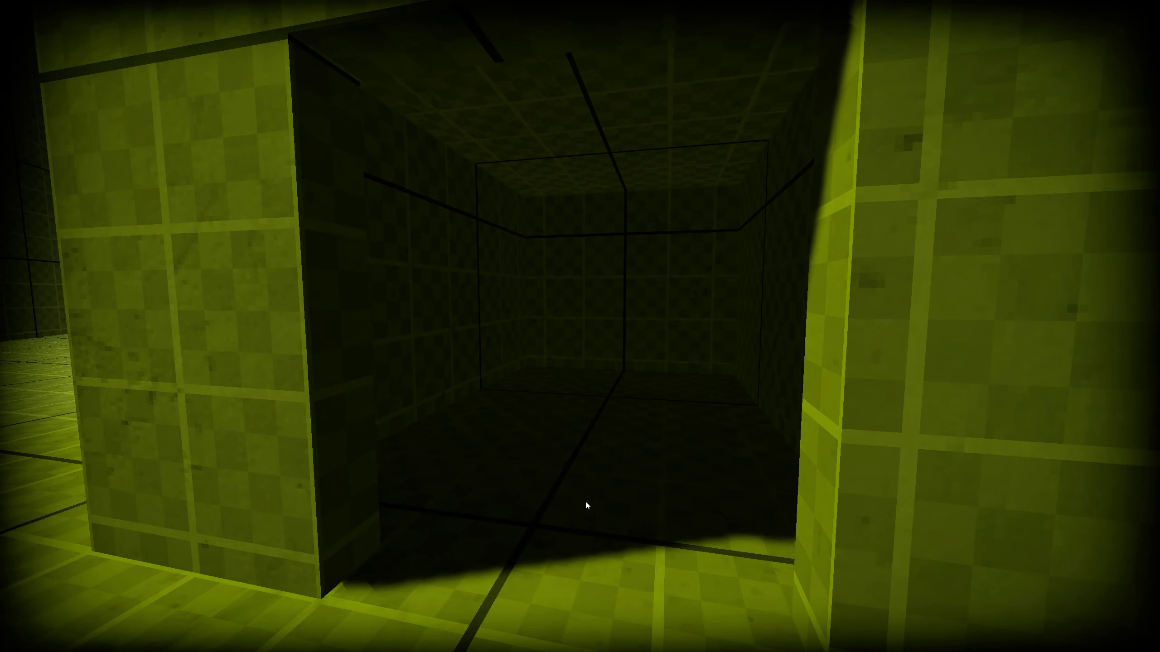
- Return to editing, select the environment probe inside the block, and set its brightness to 0.25
right_click_drag(500, 115, 461, 240)
key("w")
key("g")
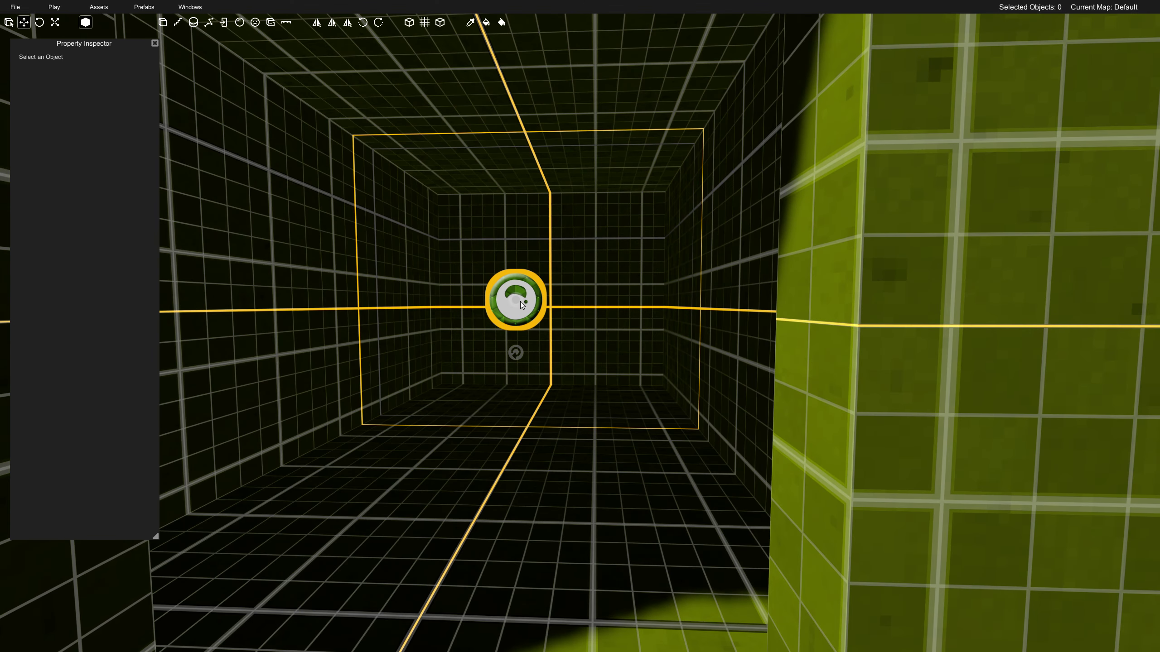
left_click(521, 302)
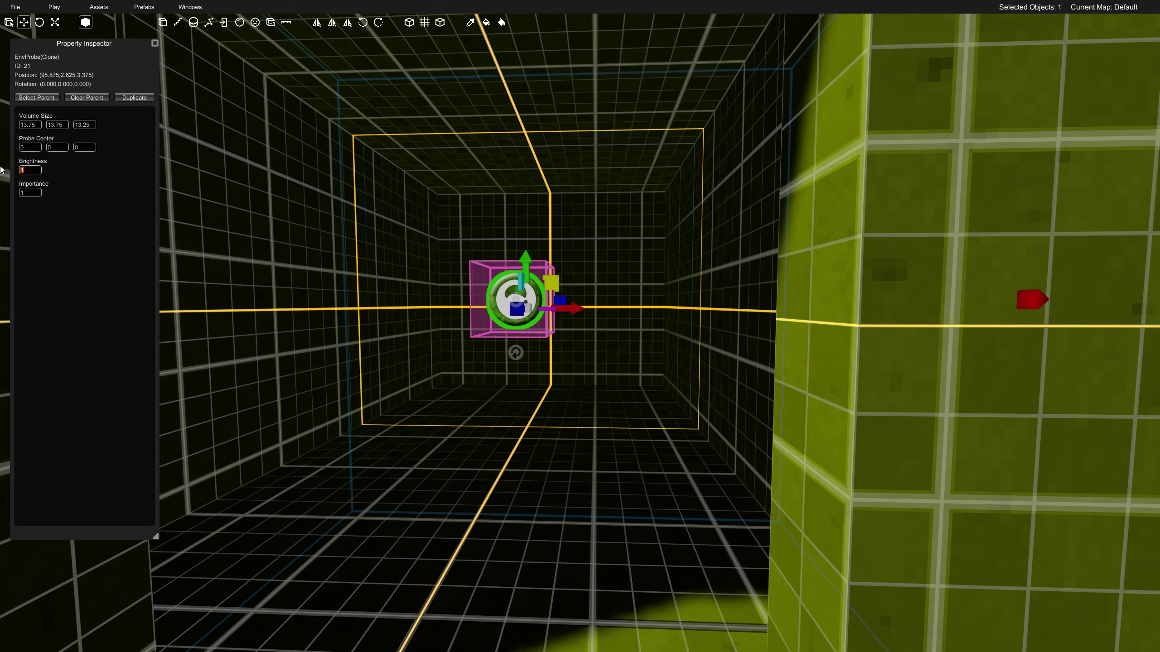
type(".5")
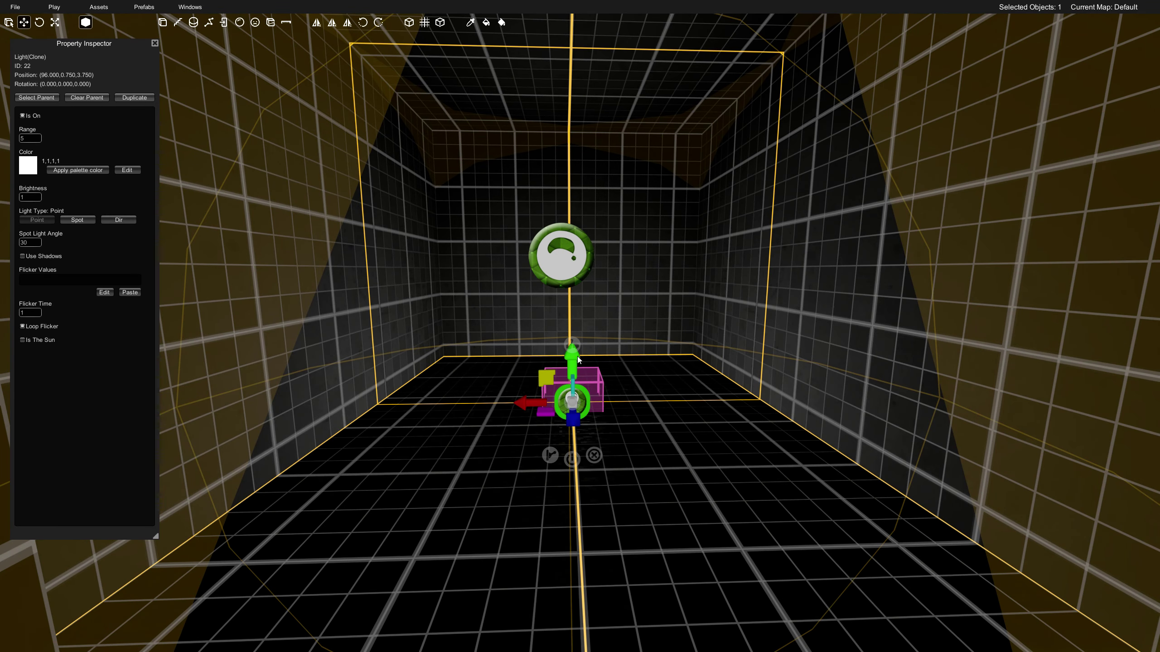
- Raise the new white point light inside the block and shift it to position 96, 4, 4.75 near the ceiling
left_click_drag(577, 357, 584, 213)
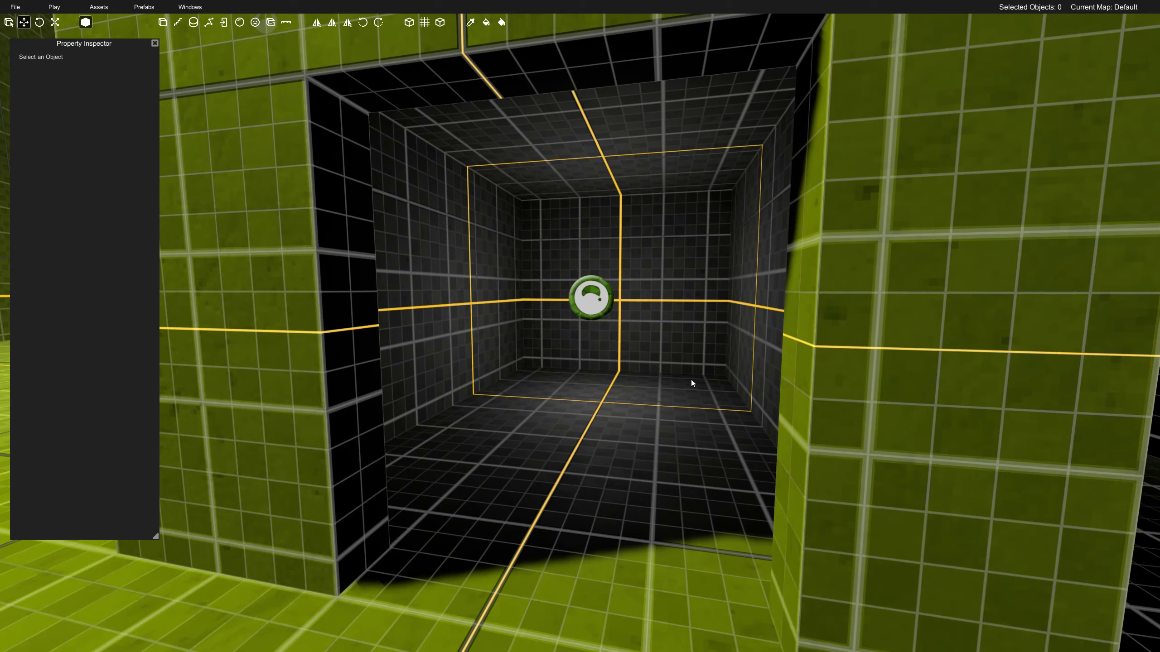
key("w")
mouse_move(644, 331)
right_mouse_down()
mouse_move(527, 332)
mouse_move(506, 307)
mouse_move(582, 360)
right_mouse_up()
left_click(474, 293)
key("s")
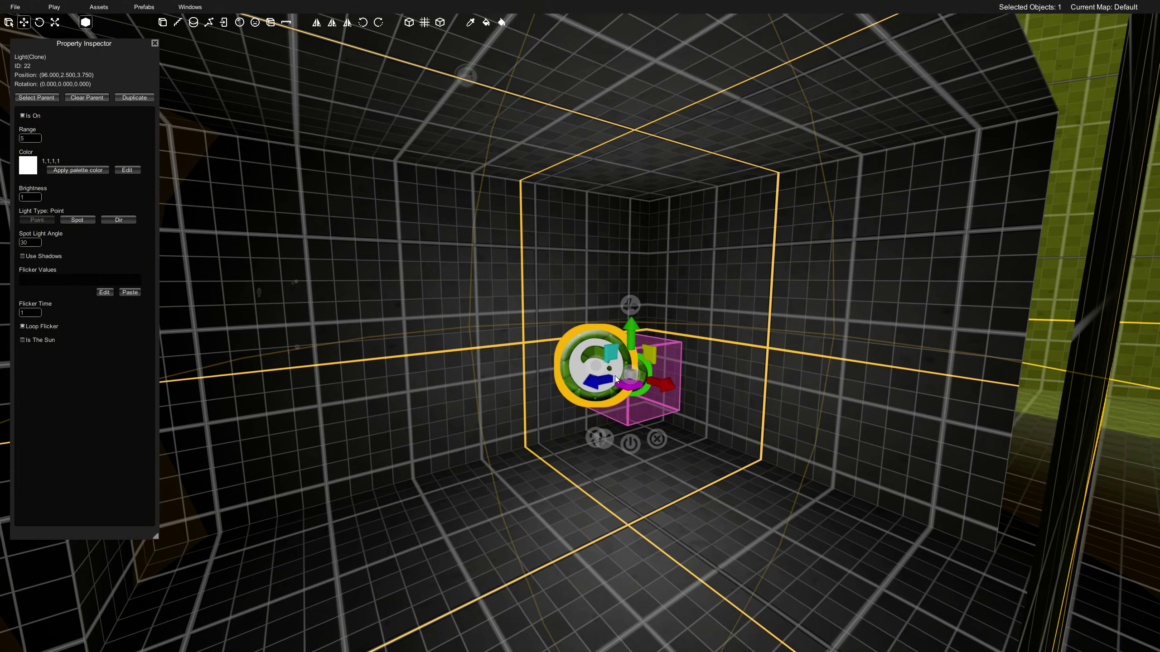
left_click_drag(614, 376, 671, 374)
left_click_drag(707, 333, 680, 276)
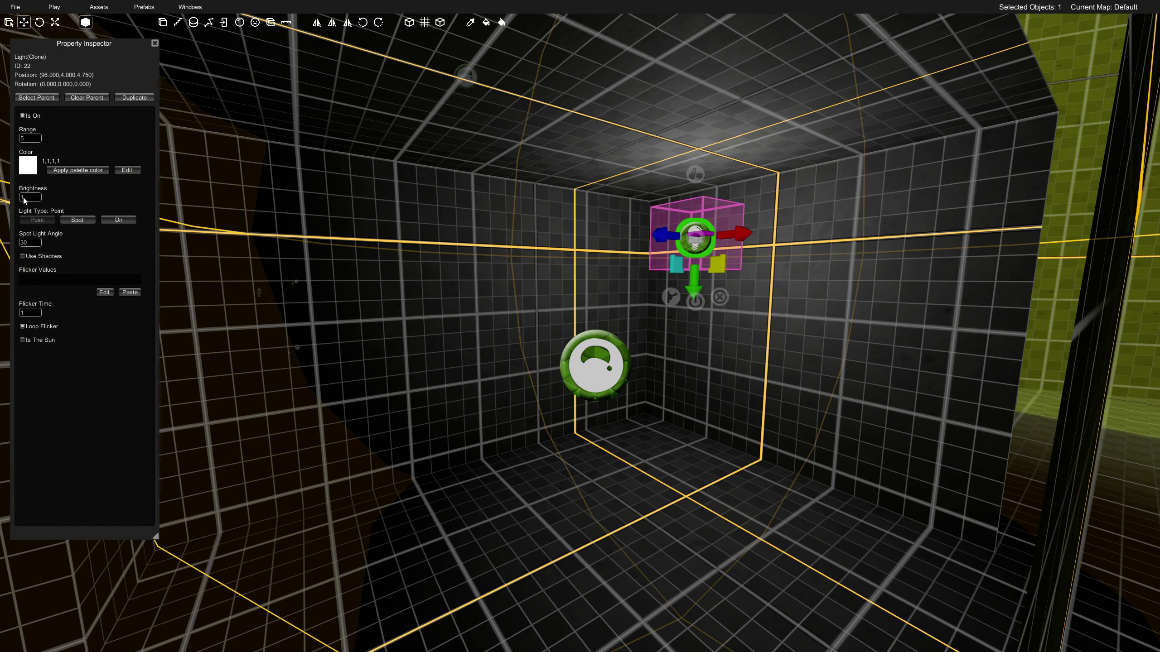
- Change the point light's color to light blue and set its range to 10
left_click(127, 170)
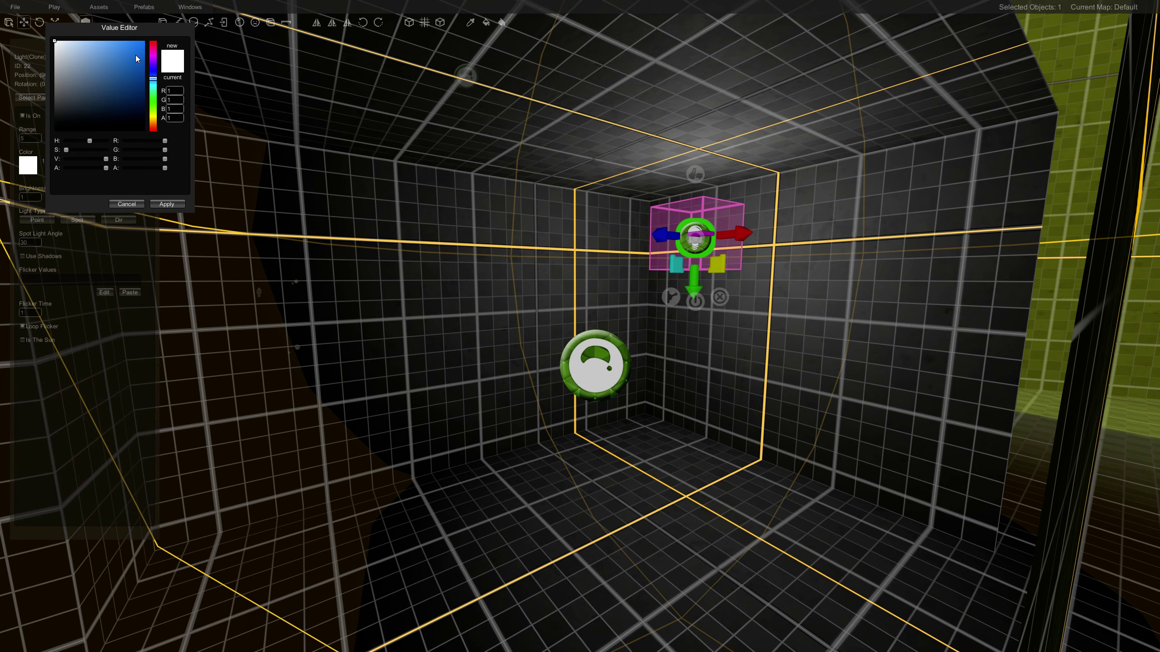
left_click(111, 42)
left_click(167, 204)
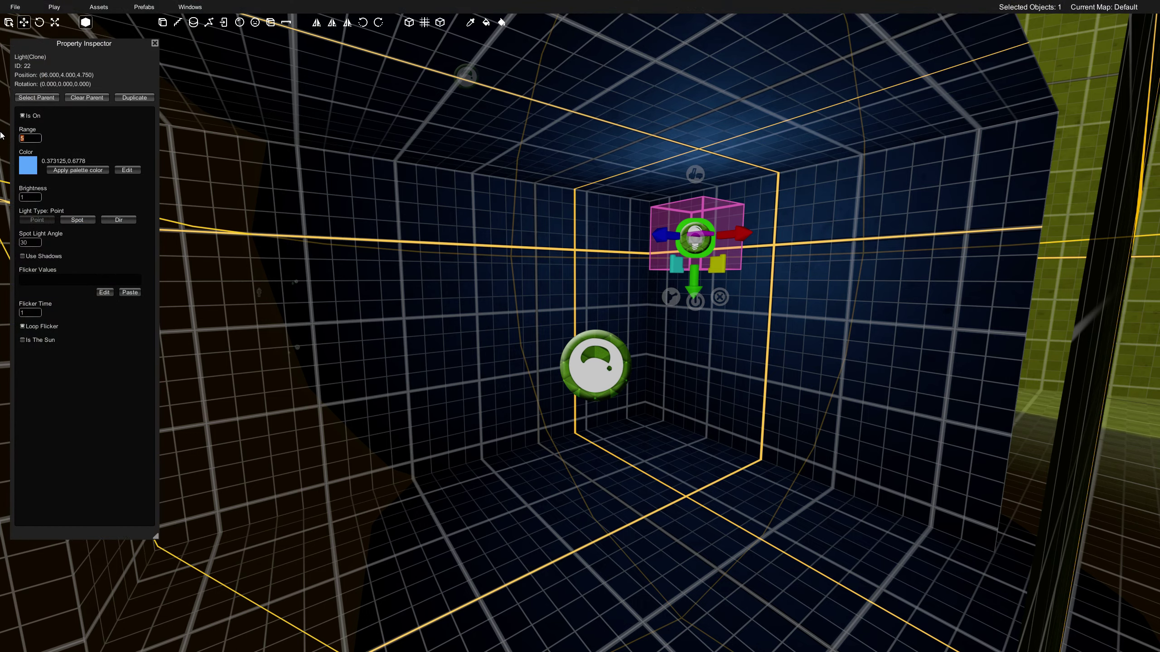
type("10")
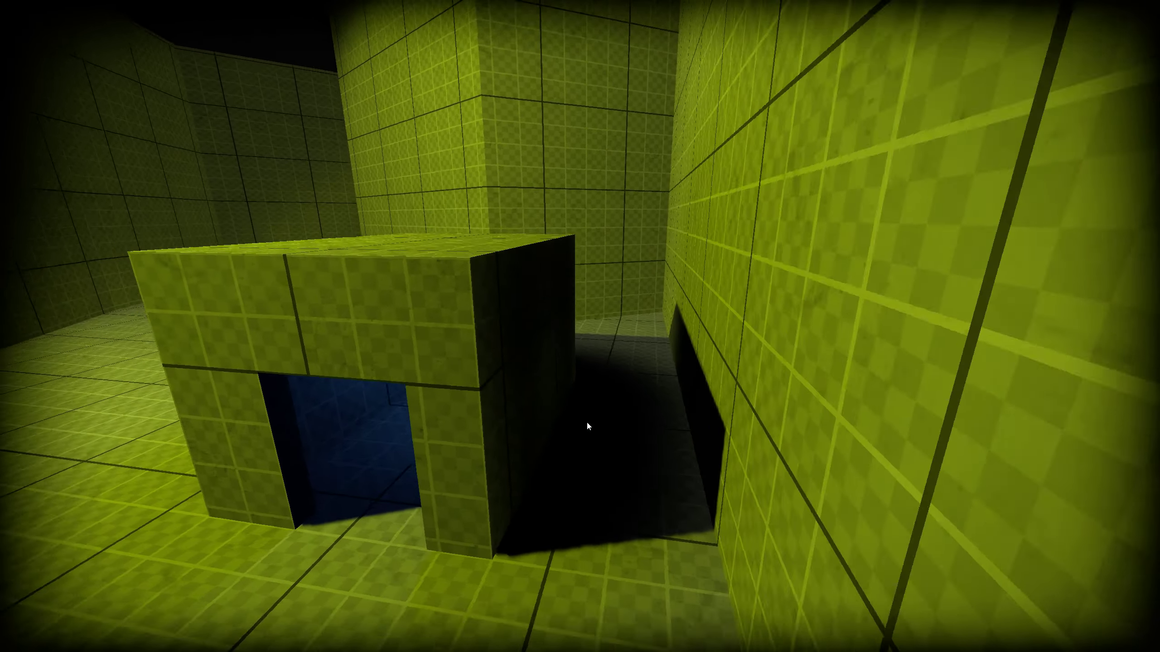
- Play-test around the blue-lit block and reduce its environment probe's volume width to 13
key("space")
key("w")
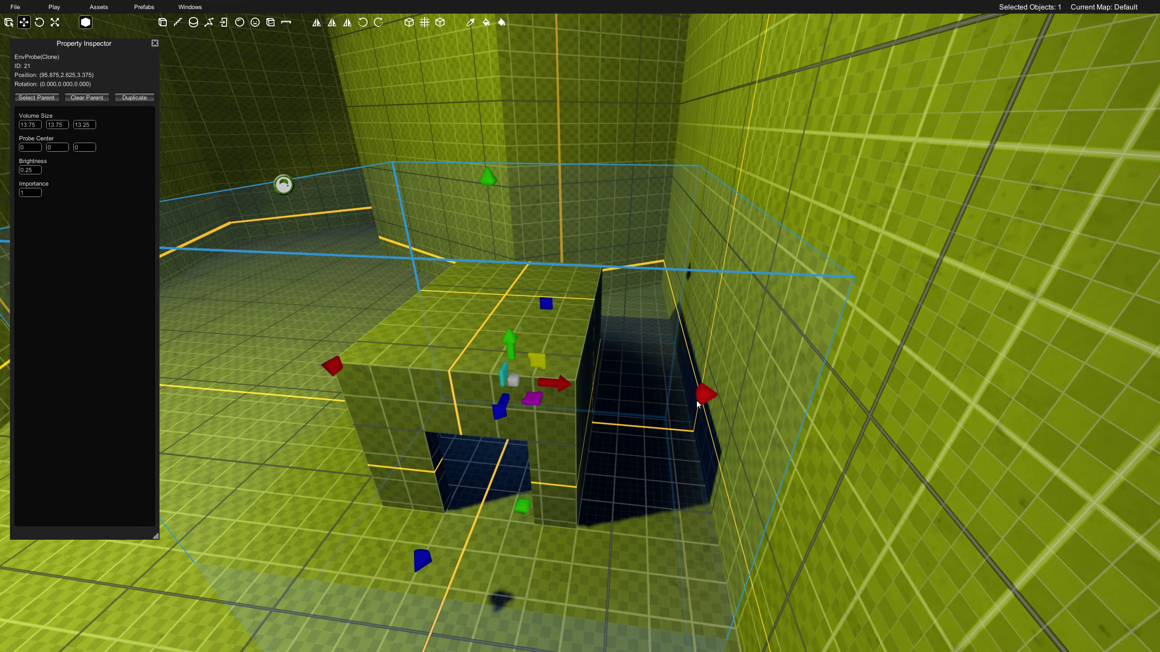
left_click_drag(704, 394, 672, 401)
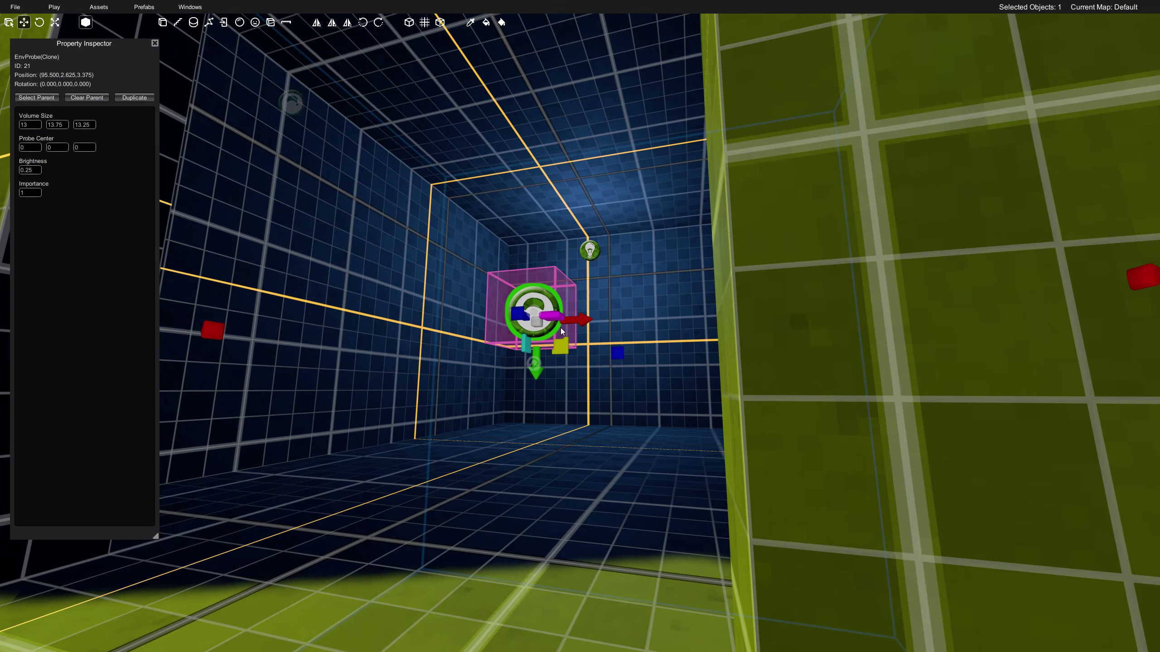
left_click_drag(580, 324, 579, 324)
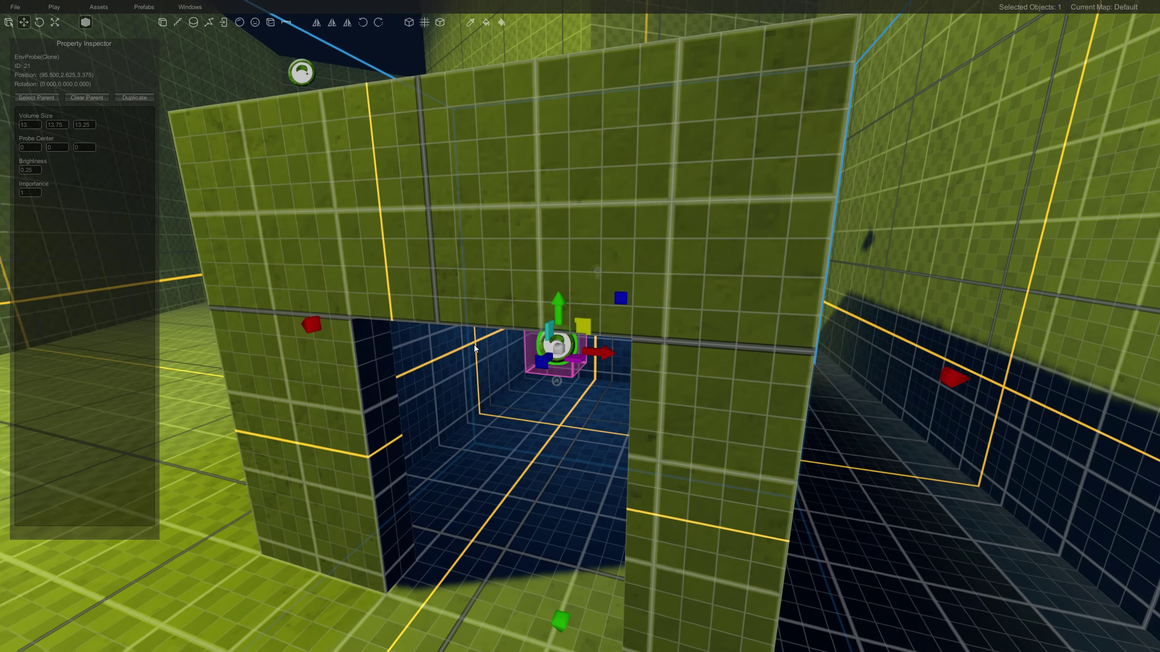
- Set the block probe's importance to 2 and compare it with the importance of the room's large environment probe
key("s")
right_click_drag(474, 344, 481, 348)
key("s")
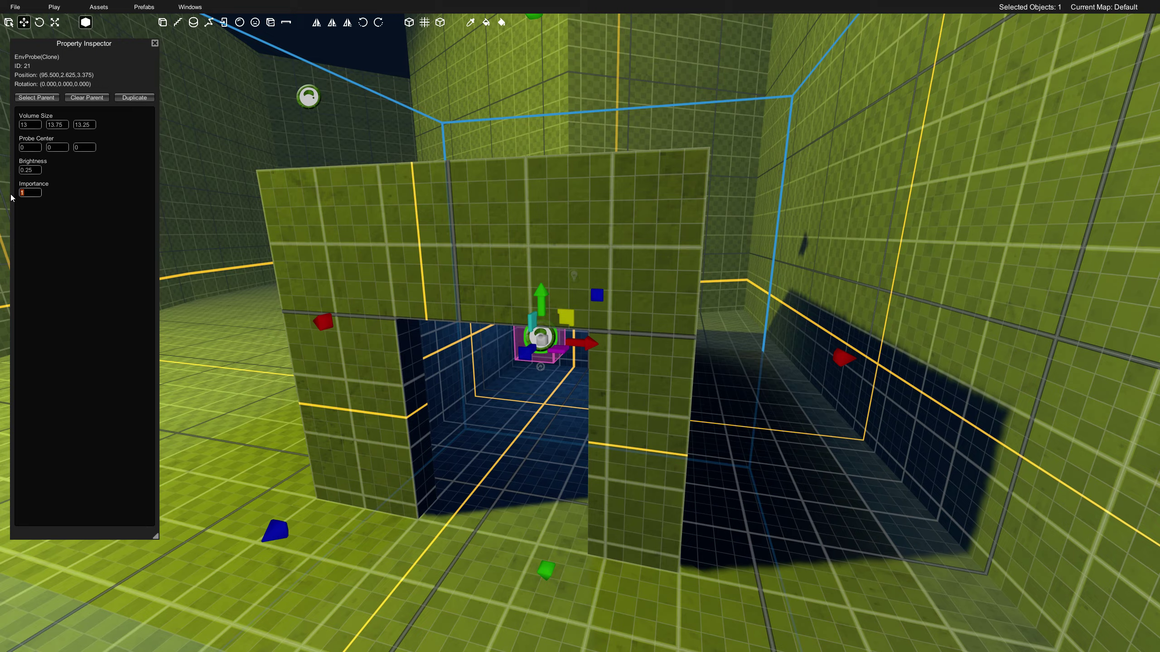
right_click_drag(468, 273, 456, 255)
key("w")
left_click(407, 202)
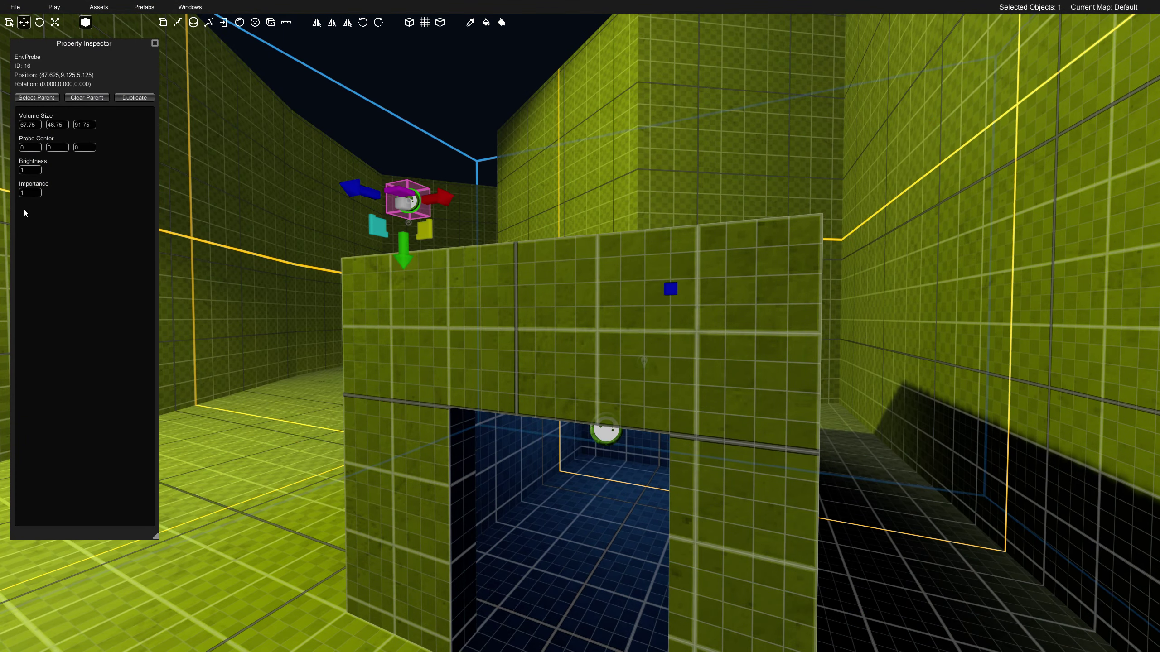
mouse_move(208, 232)
right_mouse_down()
mouse_move(438, 371)
mouse_move(498, 263)
right_mouse_up()
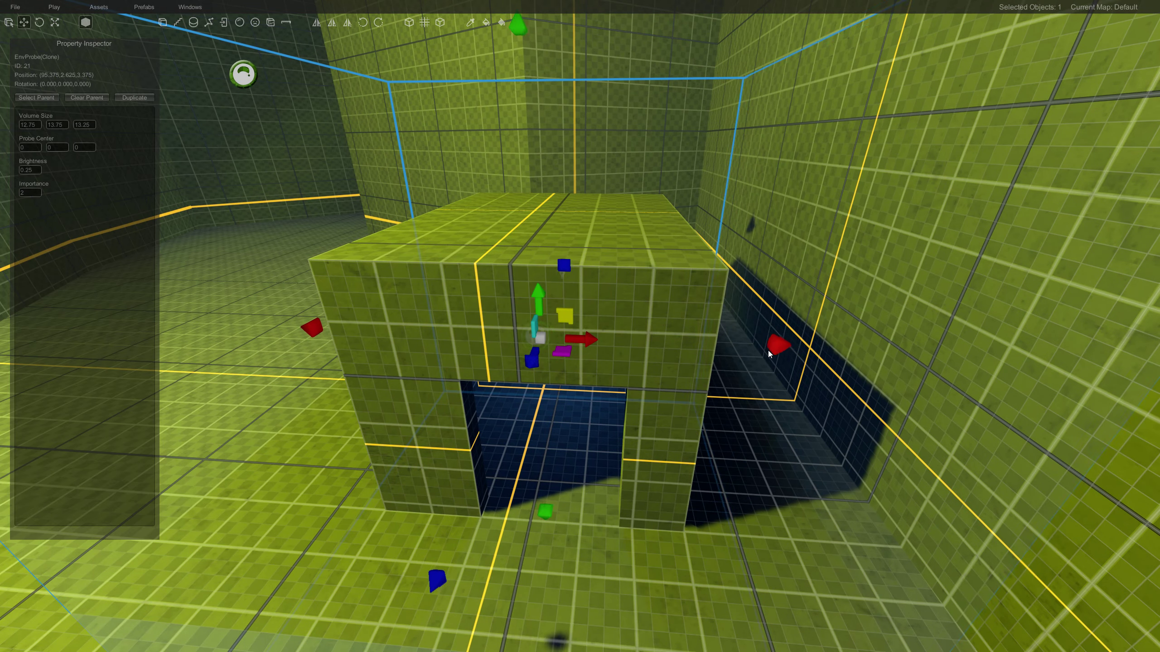
- Narrow the block probe's volume from both sides so it fits the block's width more closely
right_click_drag(769, 350, 690, 344)
left_click_drag(689, 342, 702, 343)
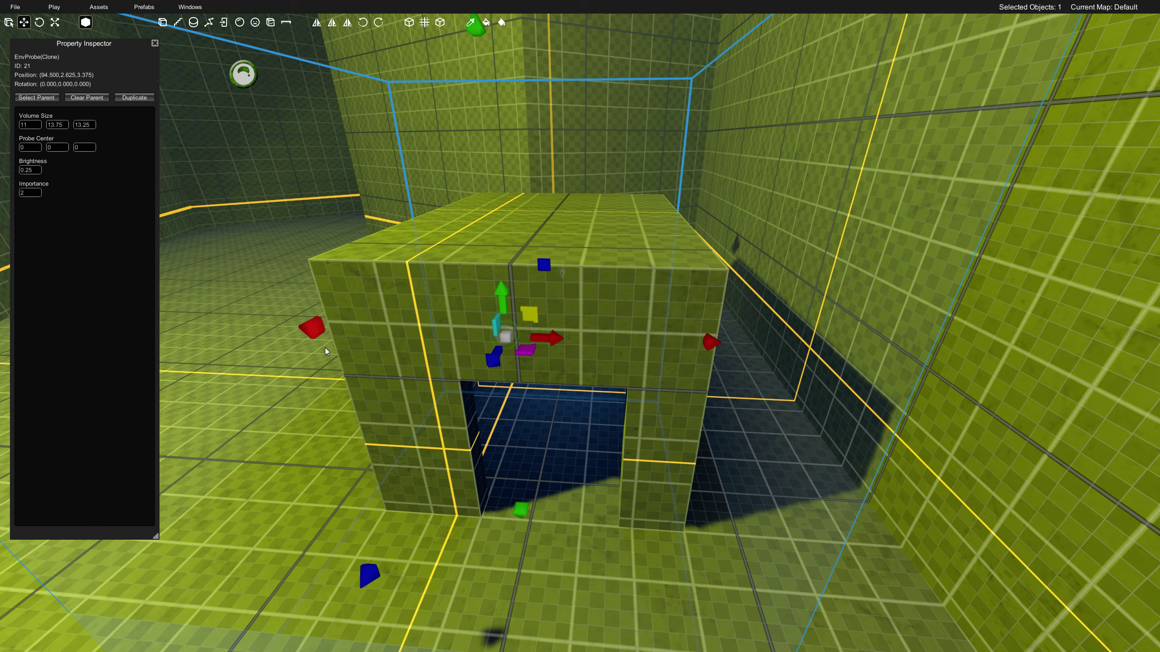
left_click_drag(307, 334, 394, 350)
right_click_drag(478, 459, 526, 430)
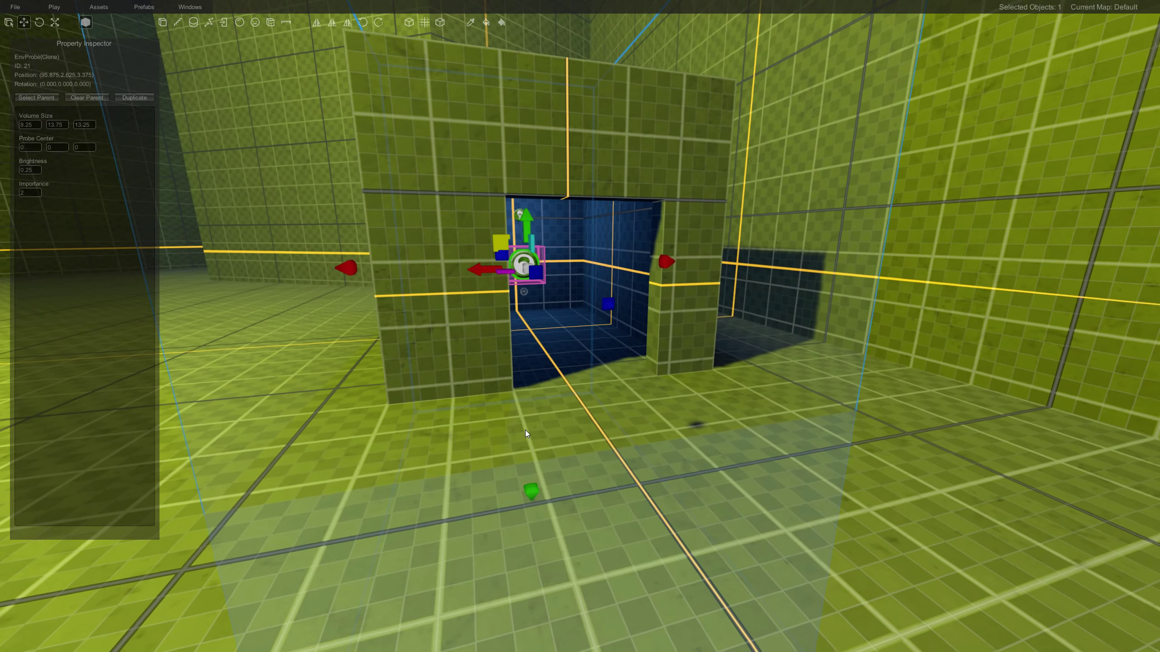
- Play-test the map, walk around the block to examine its shadowed side, and return to editing
key("F5")
key("w")
key("d")
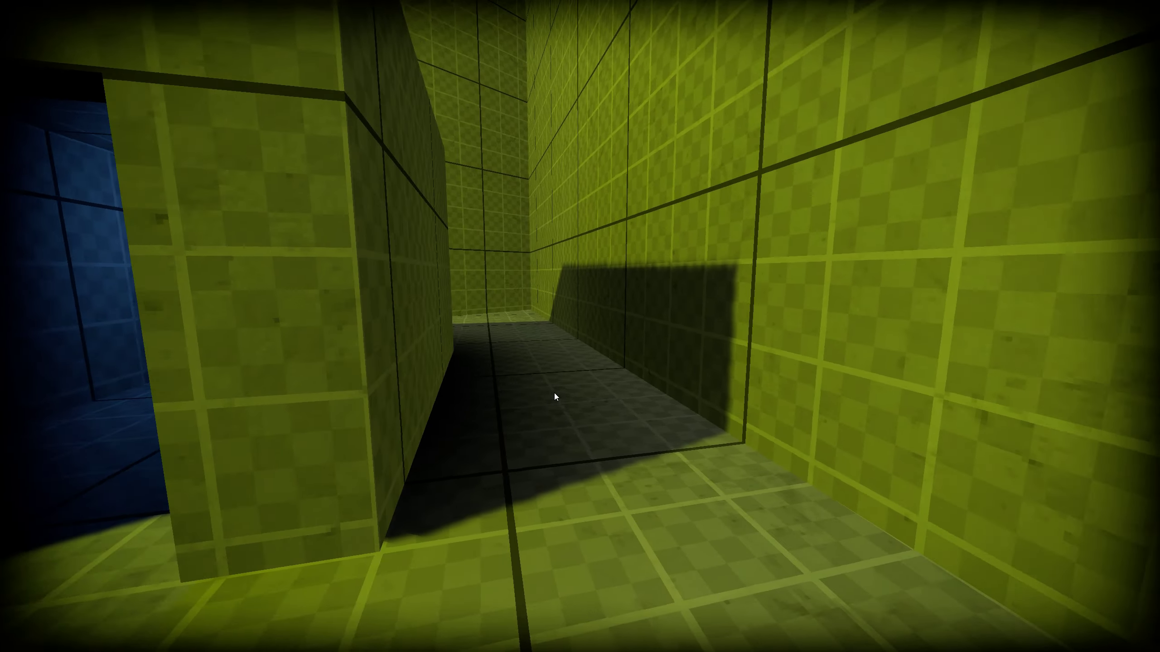
key("s")
key("a")
key("space")
key("Escape")
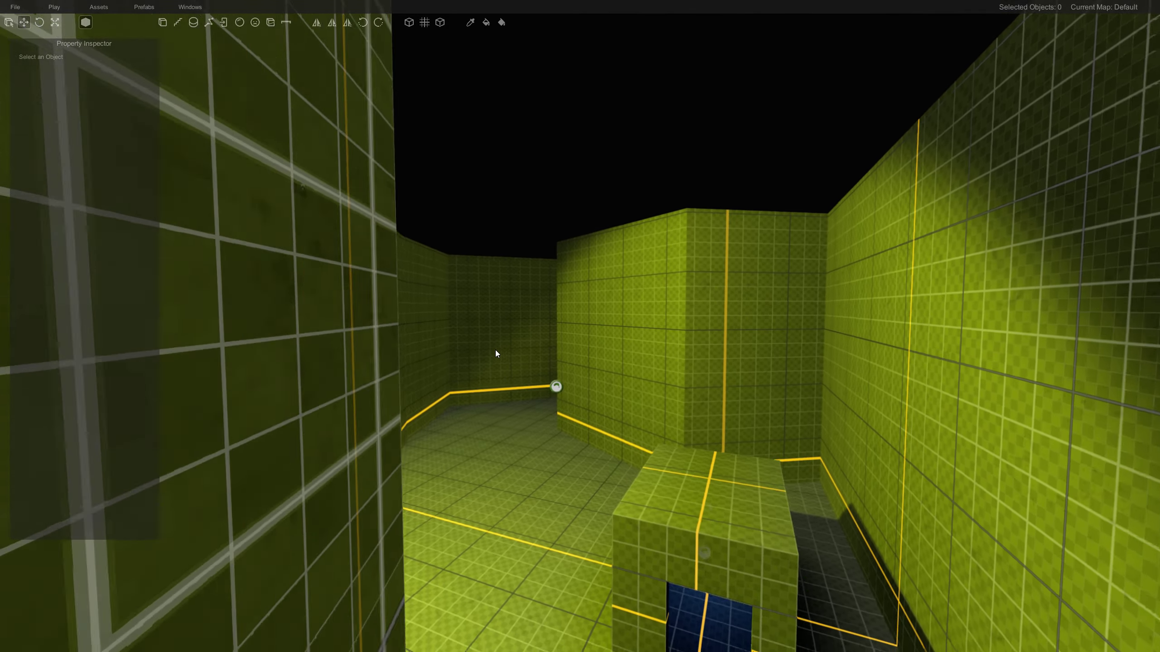
- Select the yellow-green spot light high on the wall and toggle its shadows off and back on
right_click_drag(494, 349, 340, 228)
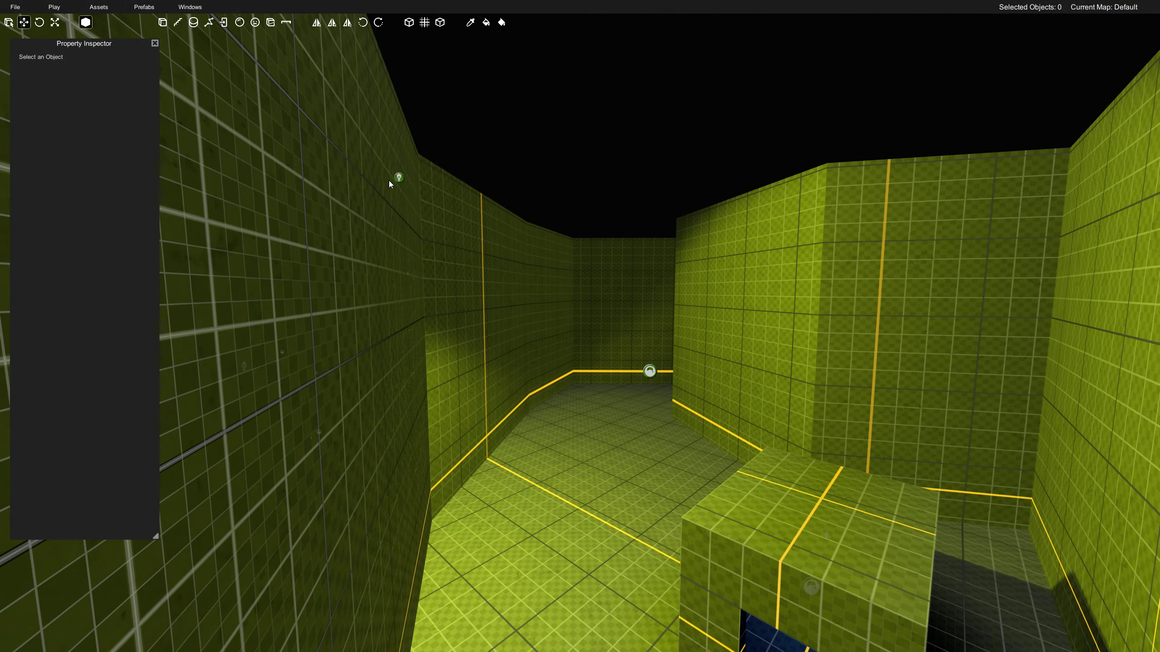
left_click(394, 179)
right_click_drag(395, 179, 390, 262)
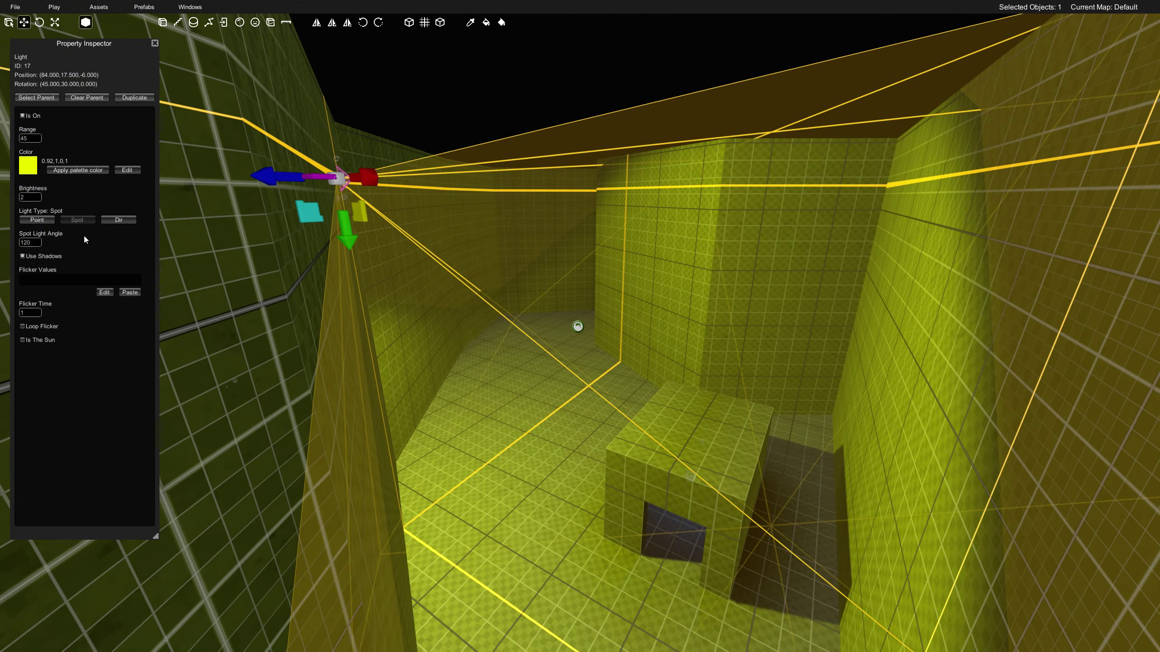
left_click(29, 258)
left_click(29, 258)
- Play-test the map, examine the room and the block's shadow from above, and return to editing
right_click_drag(565, 490, 697, 460)
key("F5")
right_click_drag(598, 410, 567, 373)
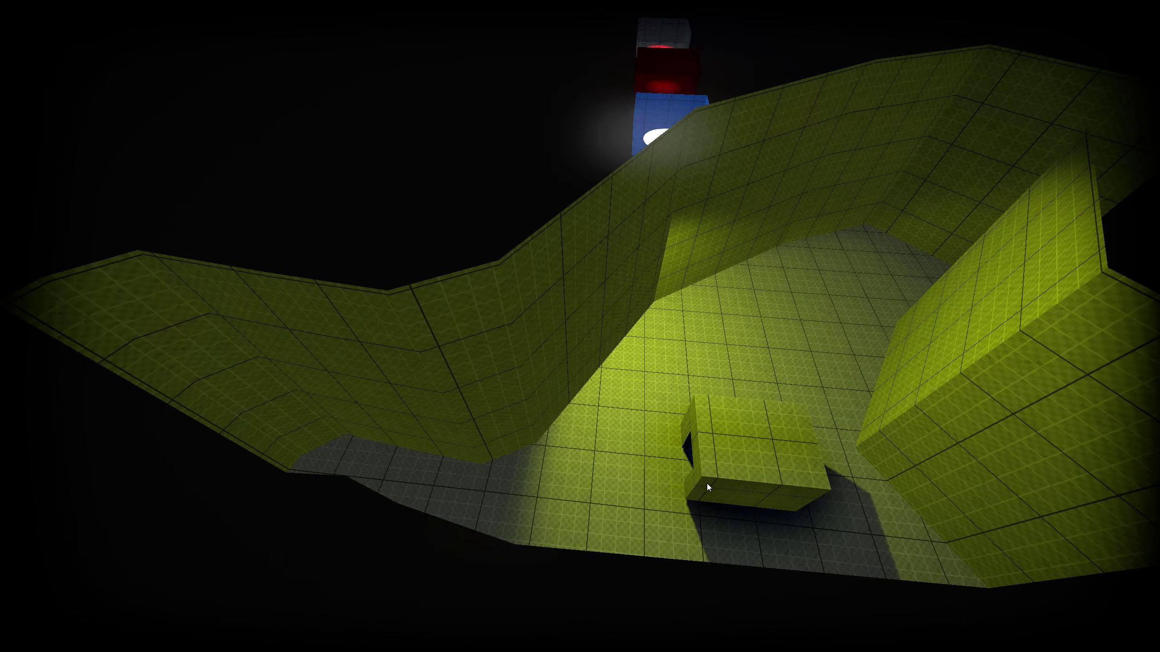
key("Escape")
- Adjust one side of the block's environment probe volume, play-test in front of its opening, and return to editing
left_click(778, 317)
key("s")
right_click_drag(652, 411, 676, 418)
left_click_drag(451, 316, 388, 319)
right_click_drag(389, 319, 436, 238)
key("w")
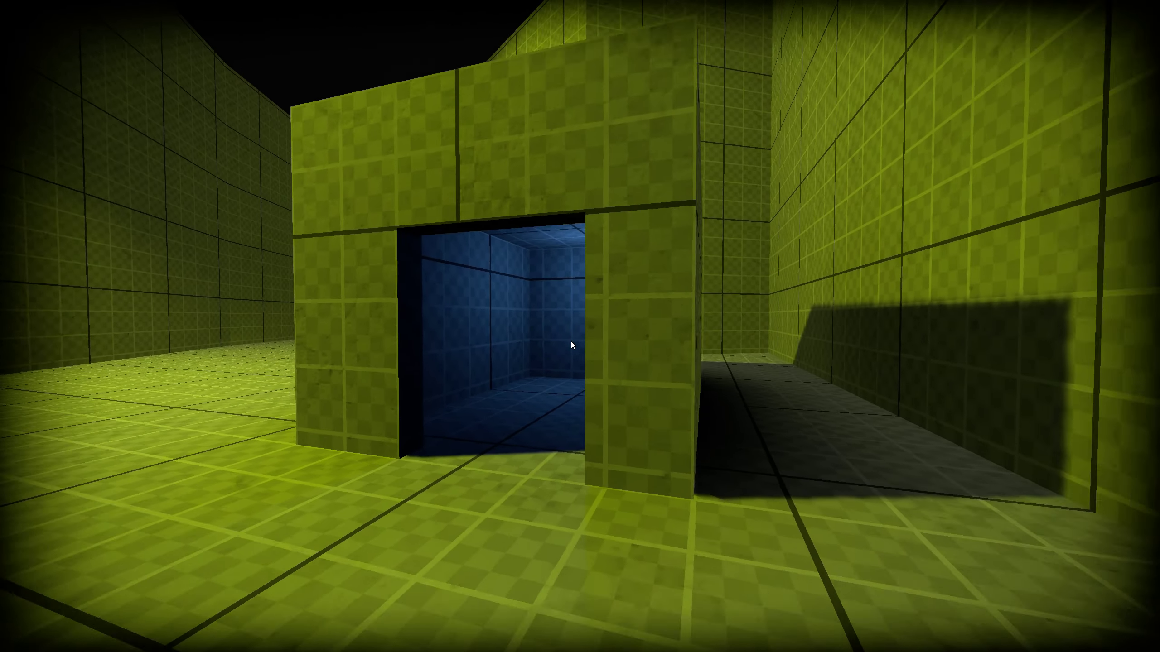
key("Escape")
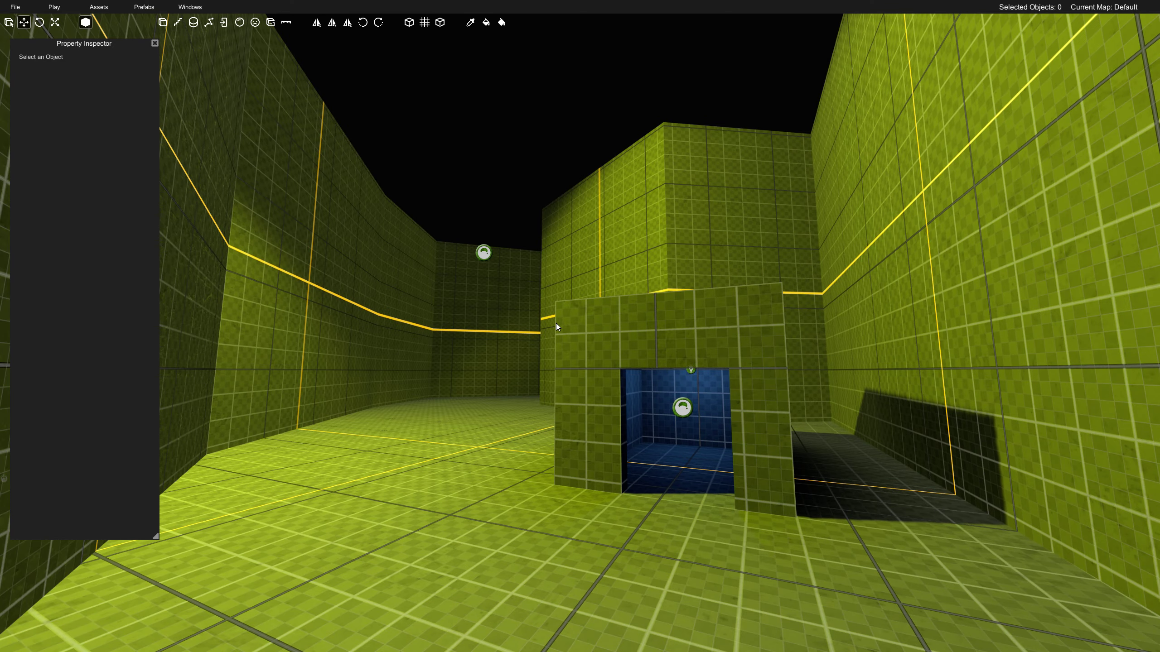